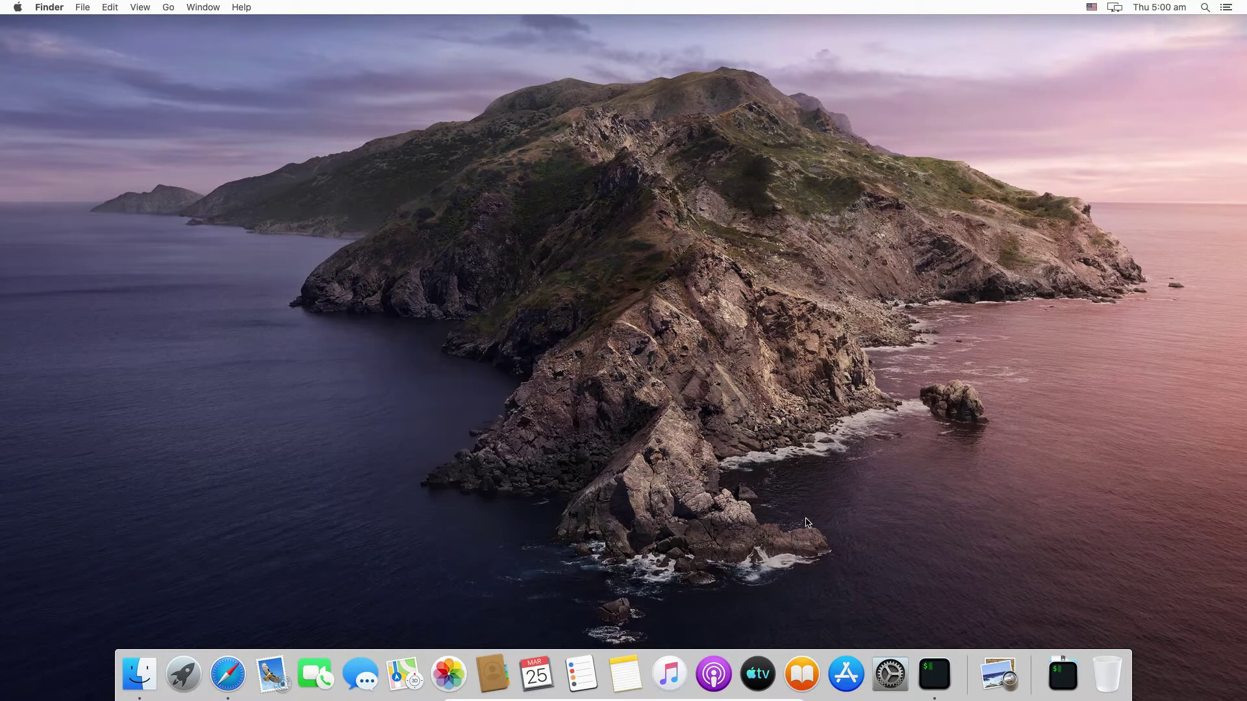
Open Safari, go to Google and search for "wireshark"
mouse_move(657, 697)
left_click(219, 683)
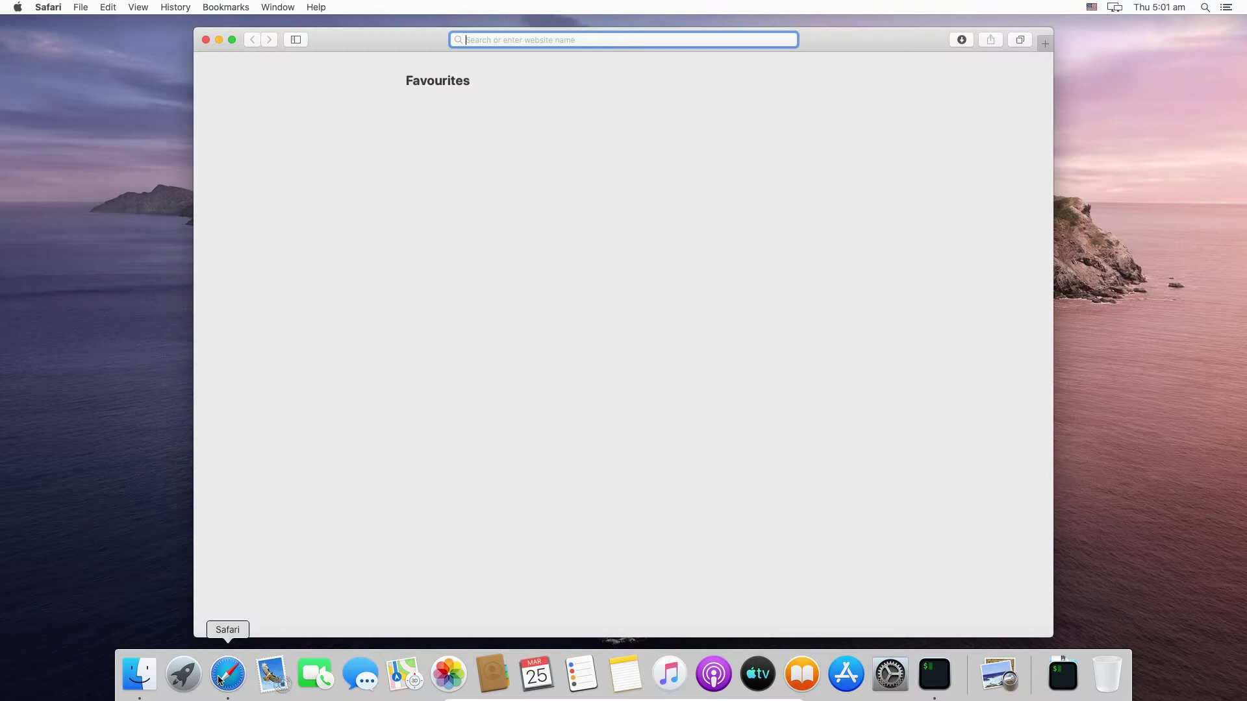
left_click(583, 130)
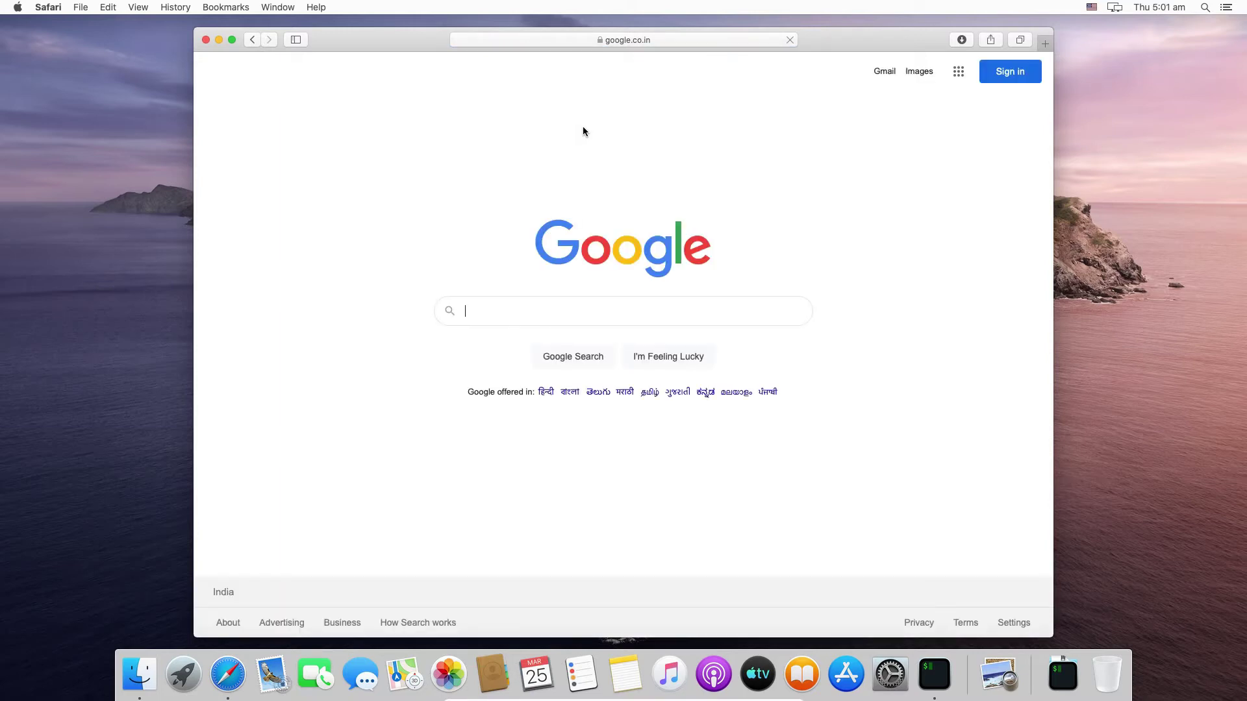
left_click(542, 303)
type("wireshark")
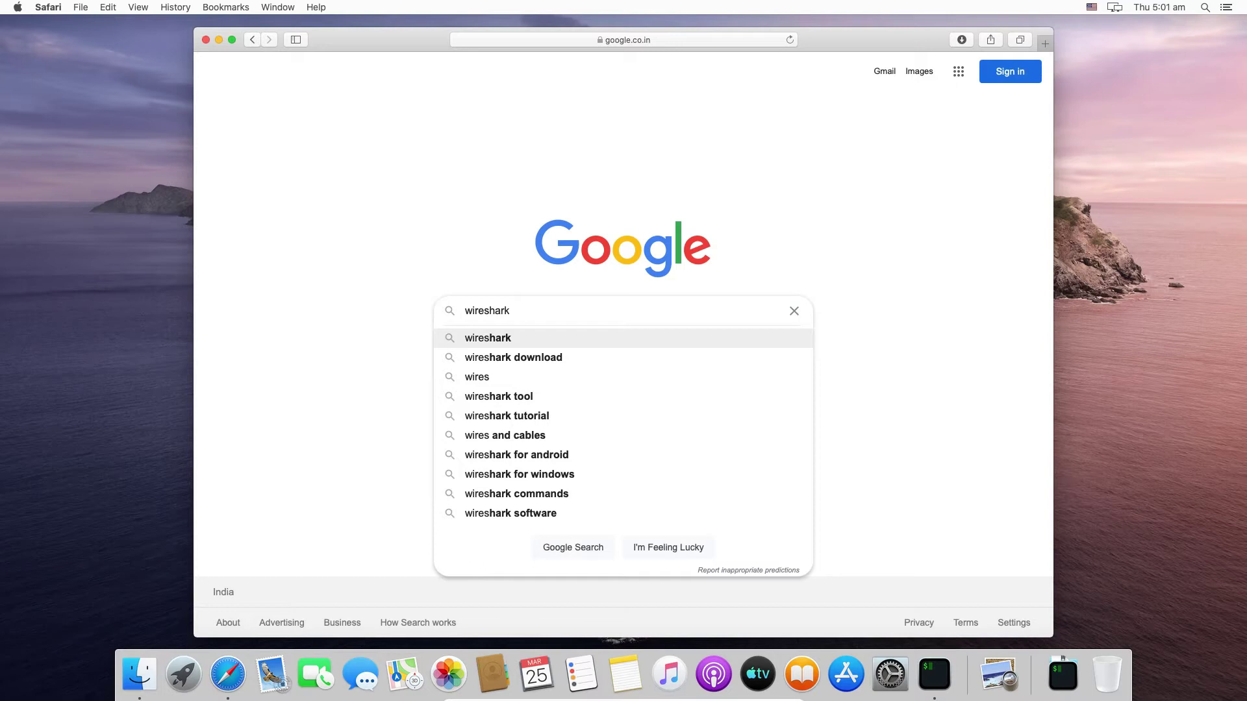
key("Return")
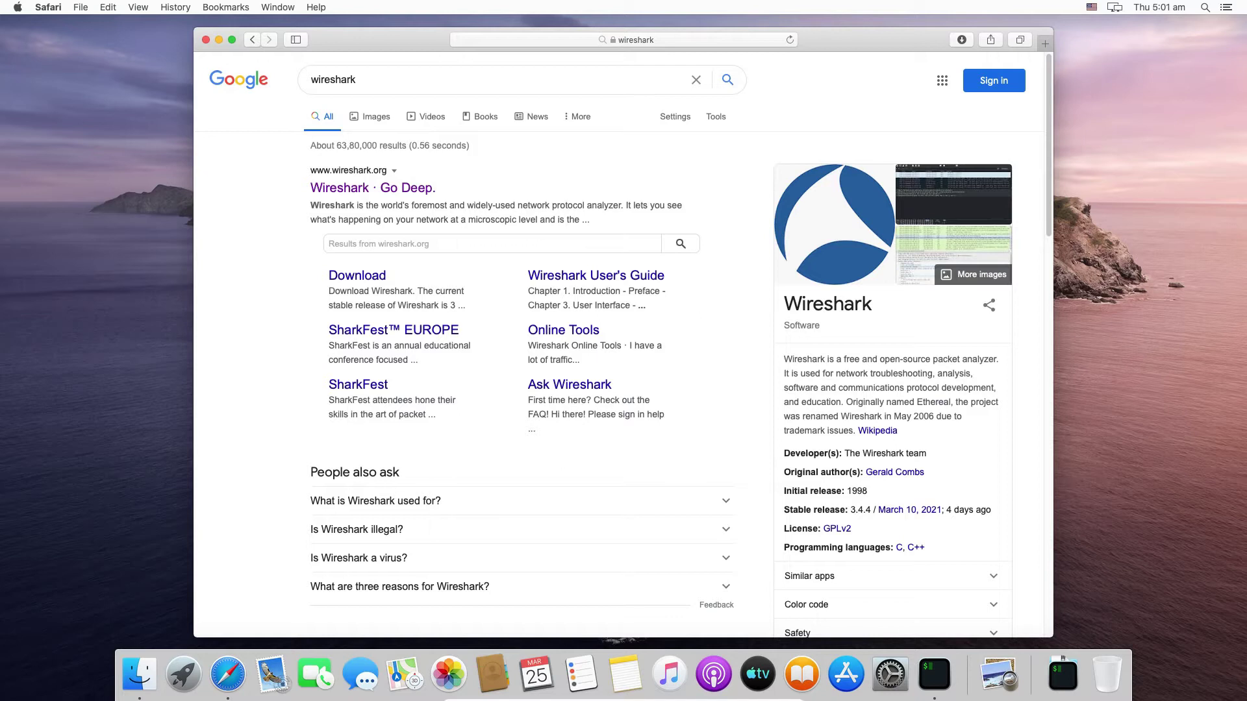
Download the macOS Intel 64-bit .dmg of stable release 3.4.4 from the Wireshark website, allowing downloads from wireshark.org
left_click(367, 191)
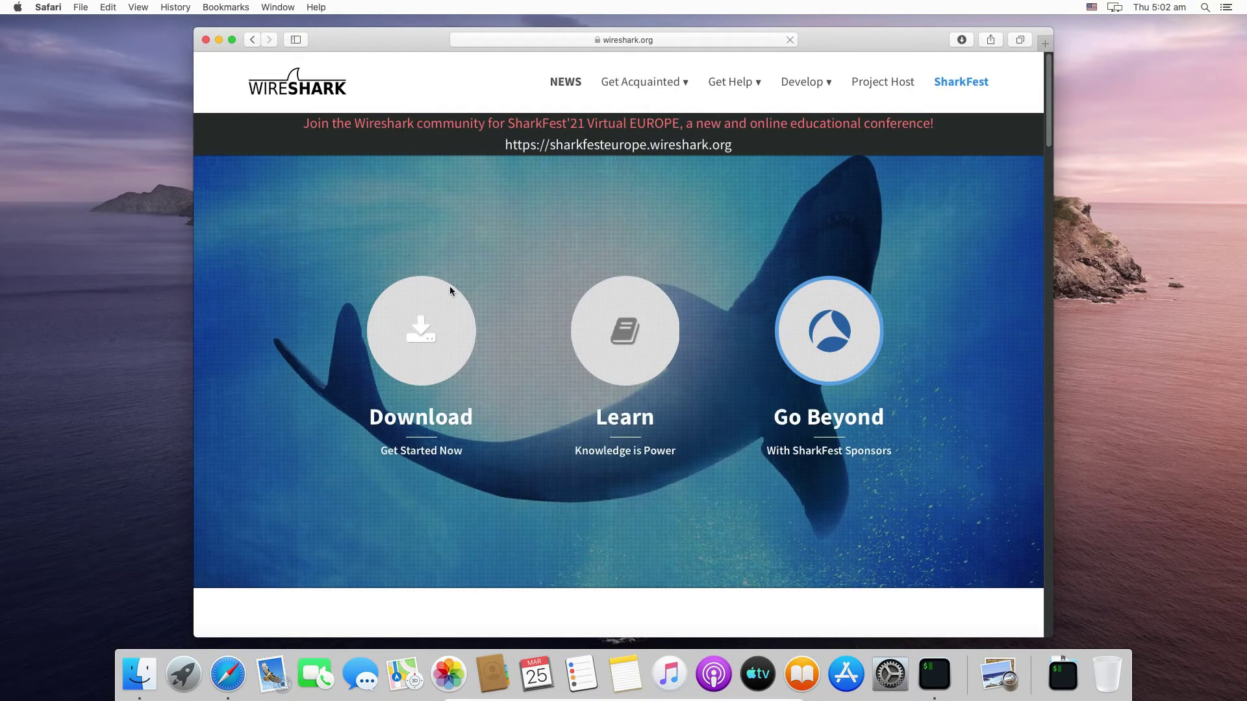
left_click(429, 332)
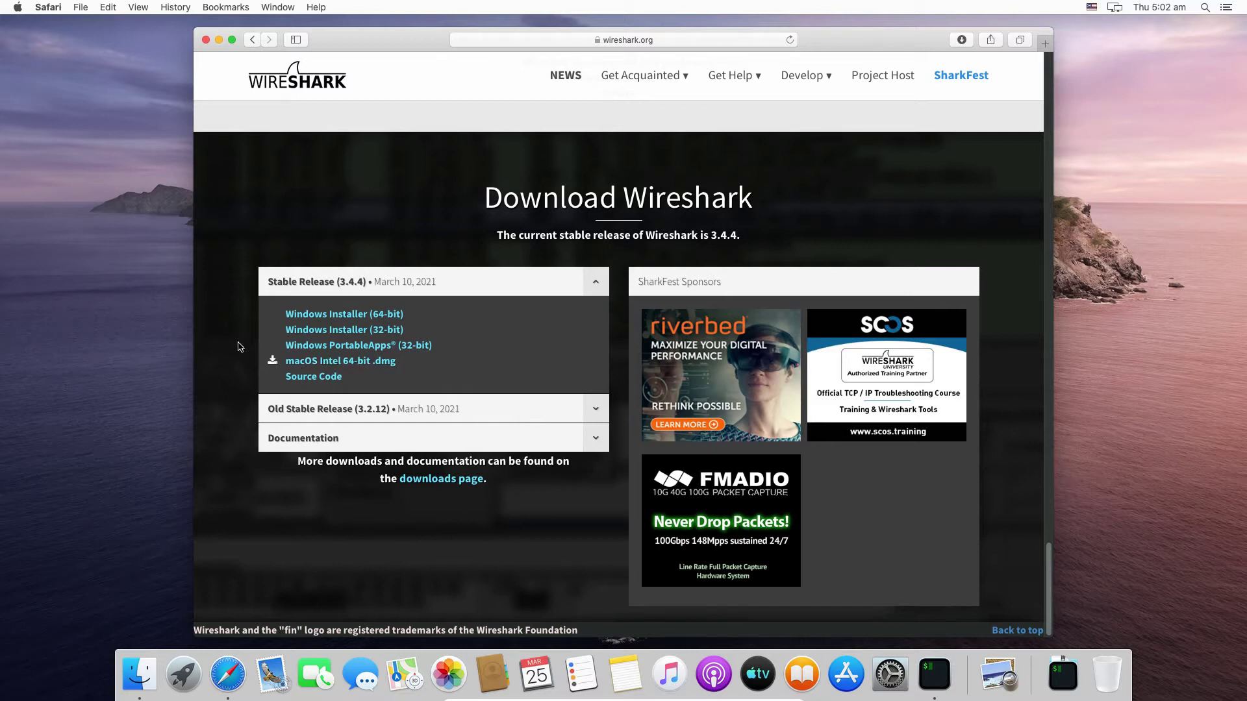
left_click(326, 361)
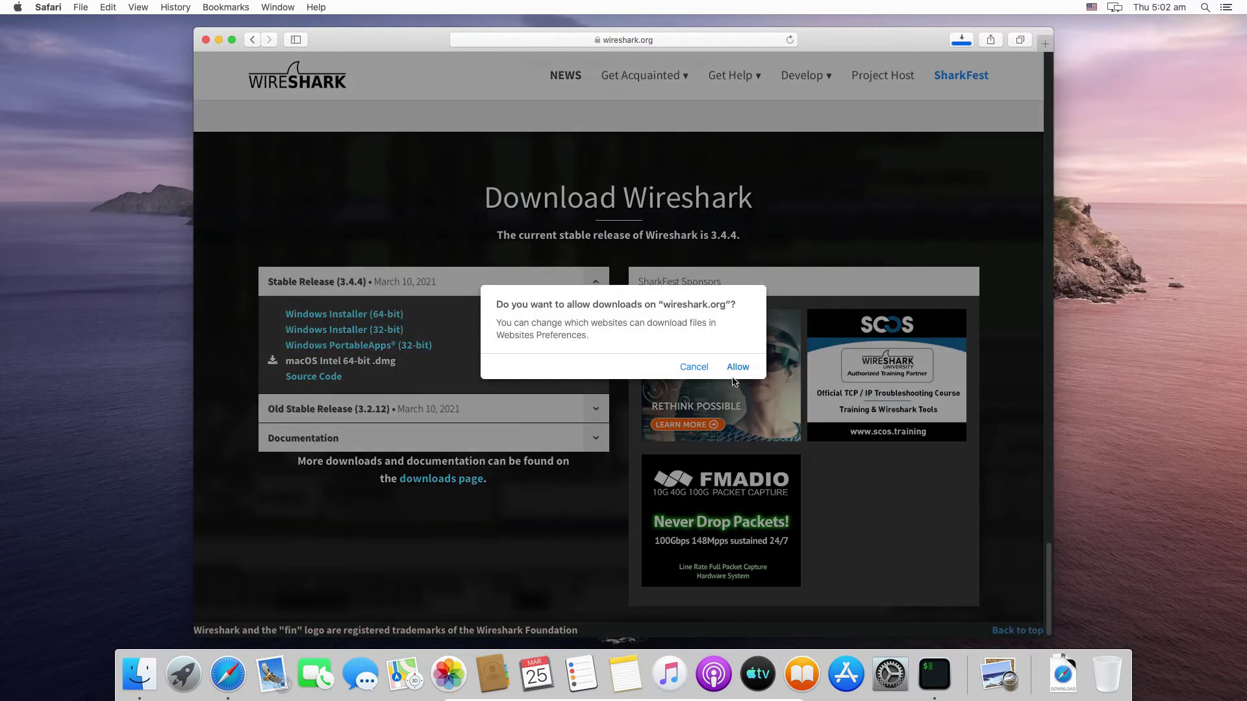
left_click(734, 367)
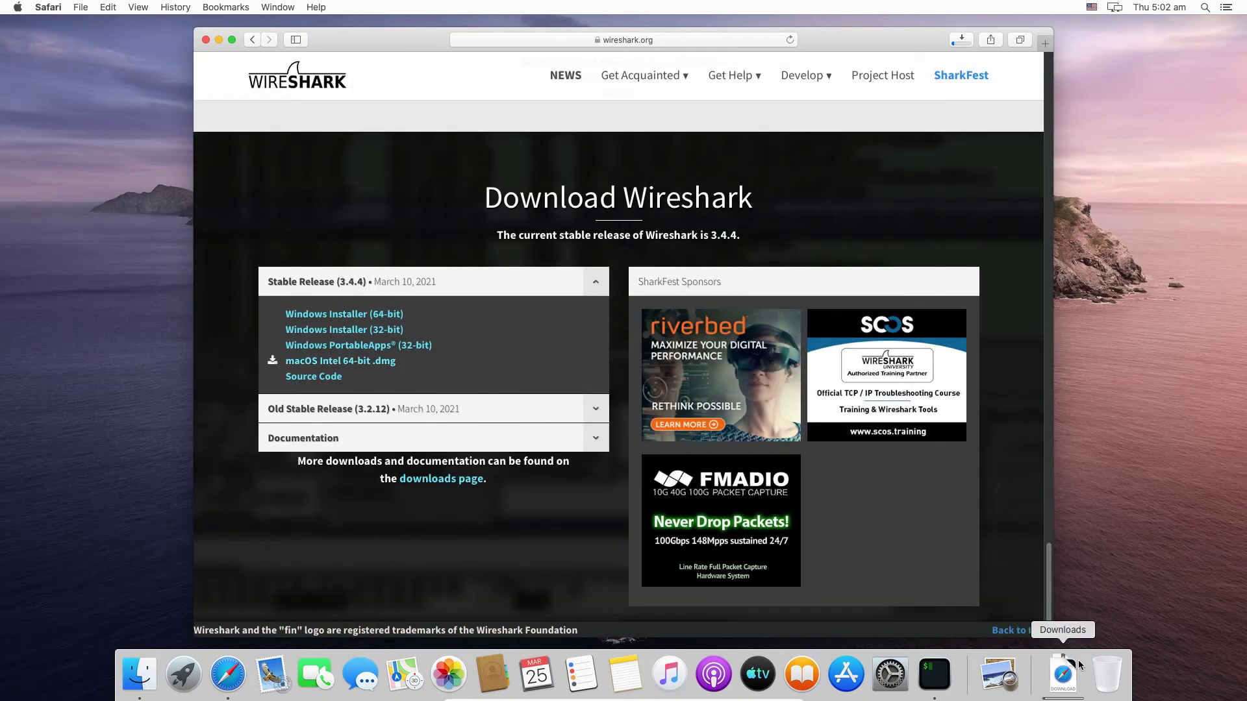
Check the progress of the Wireshark download and view the Documentation links on the Wireshark download page
left_click(1061, 672)
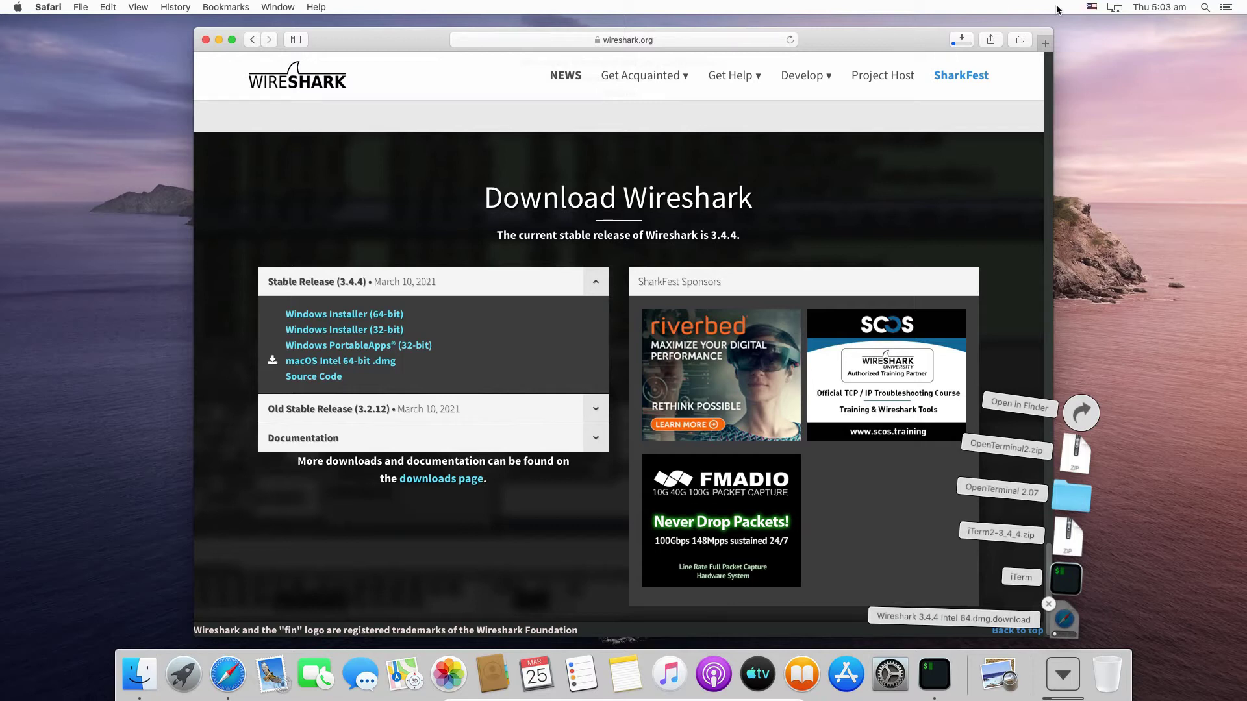
left_click(958, 40)
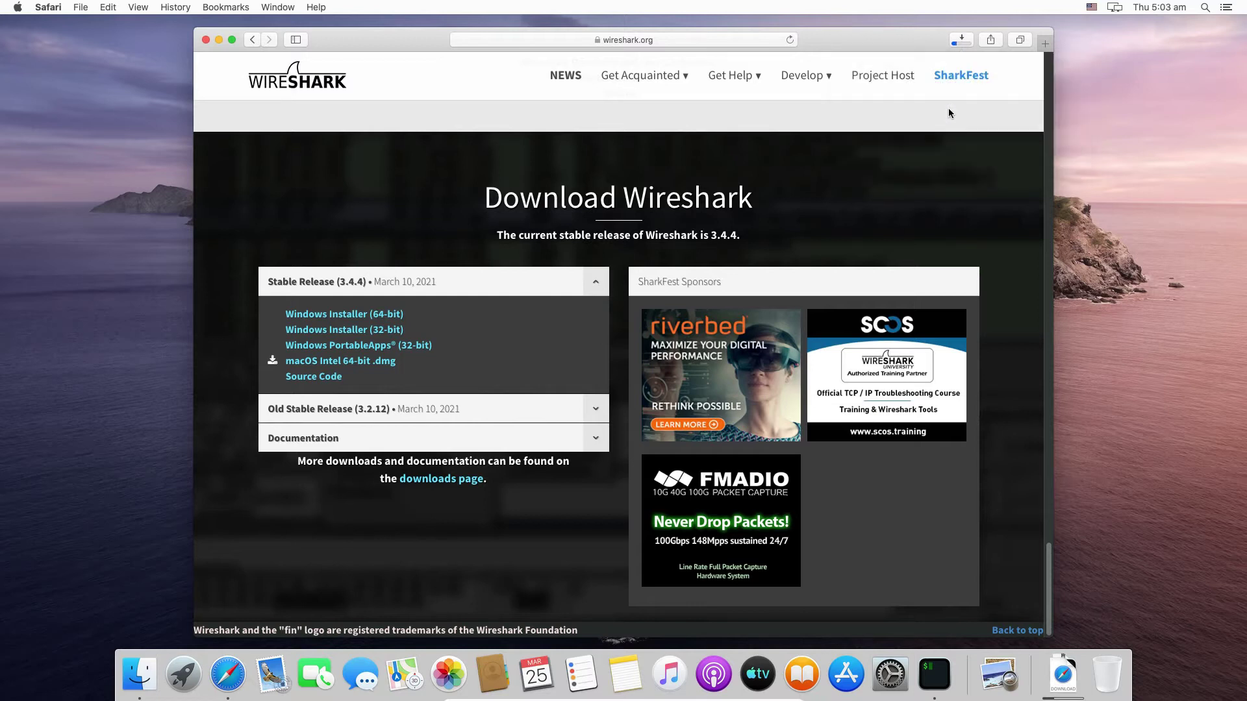
left_click(961, 40)
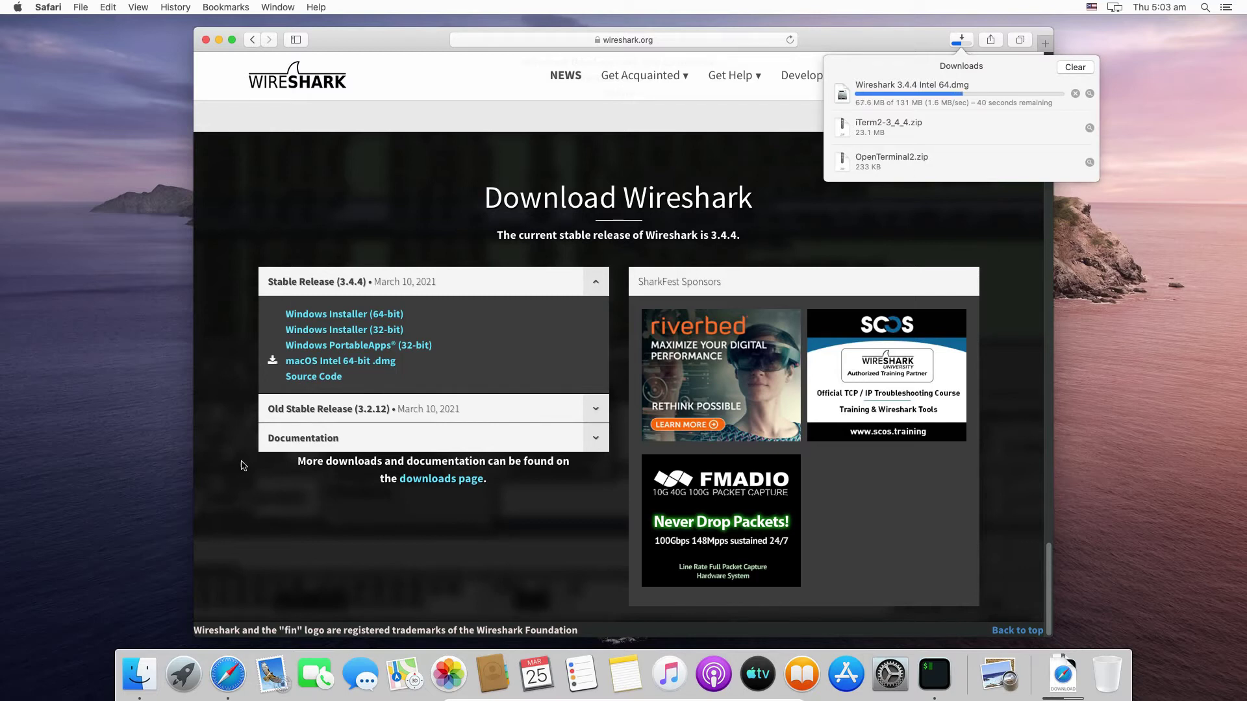
left_click(348, 526)
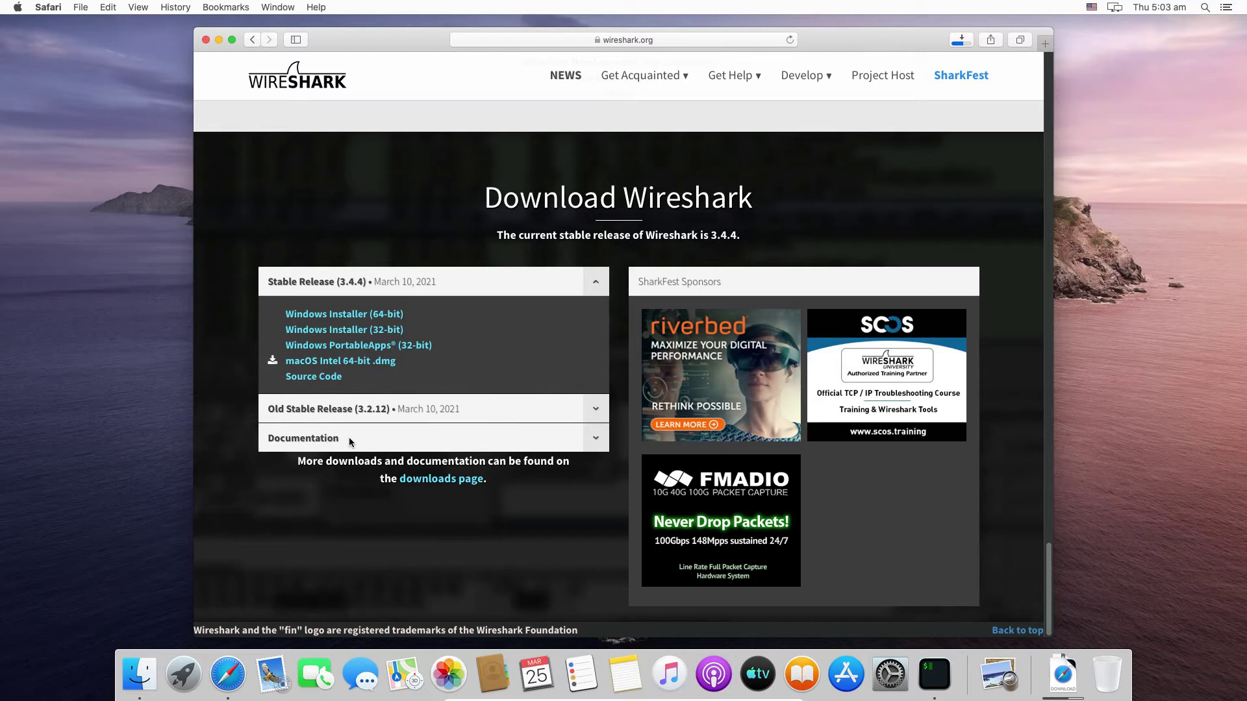
left_click(599, 444)
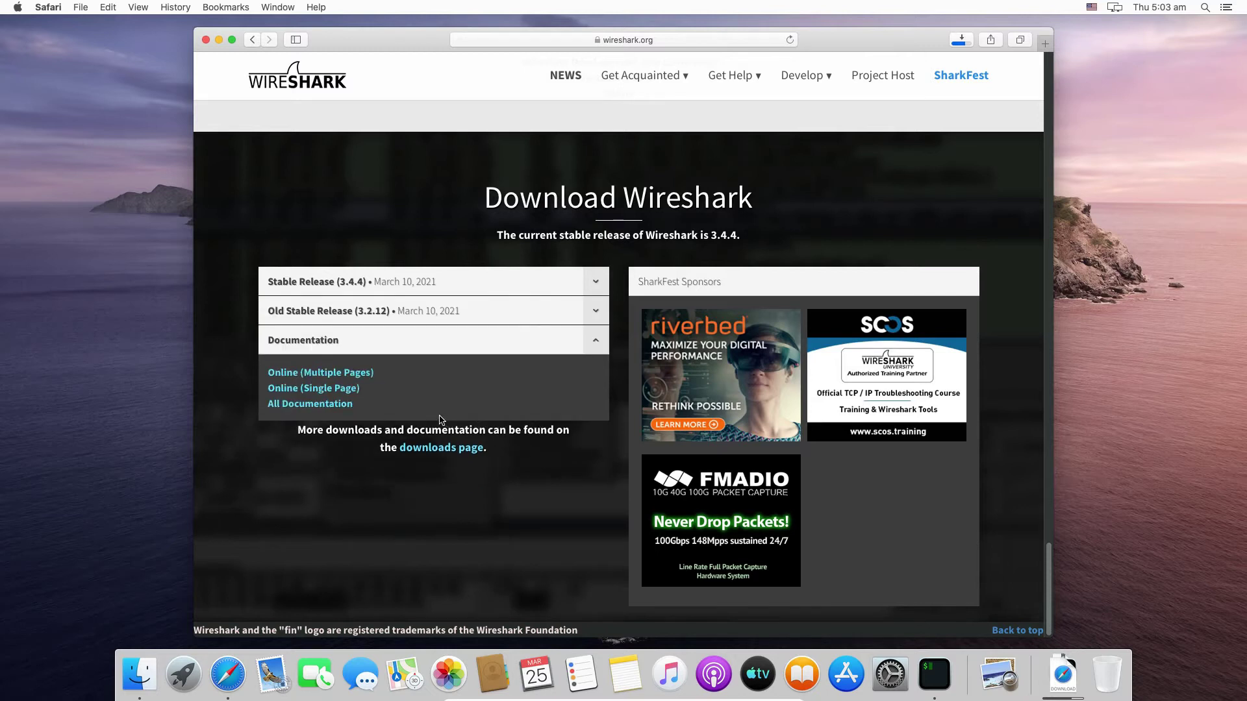
scroll(441, 420, "up", 1)
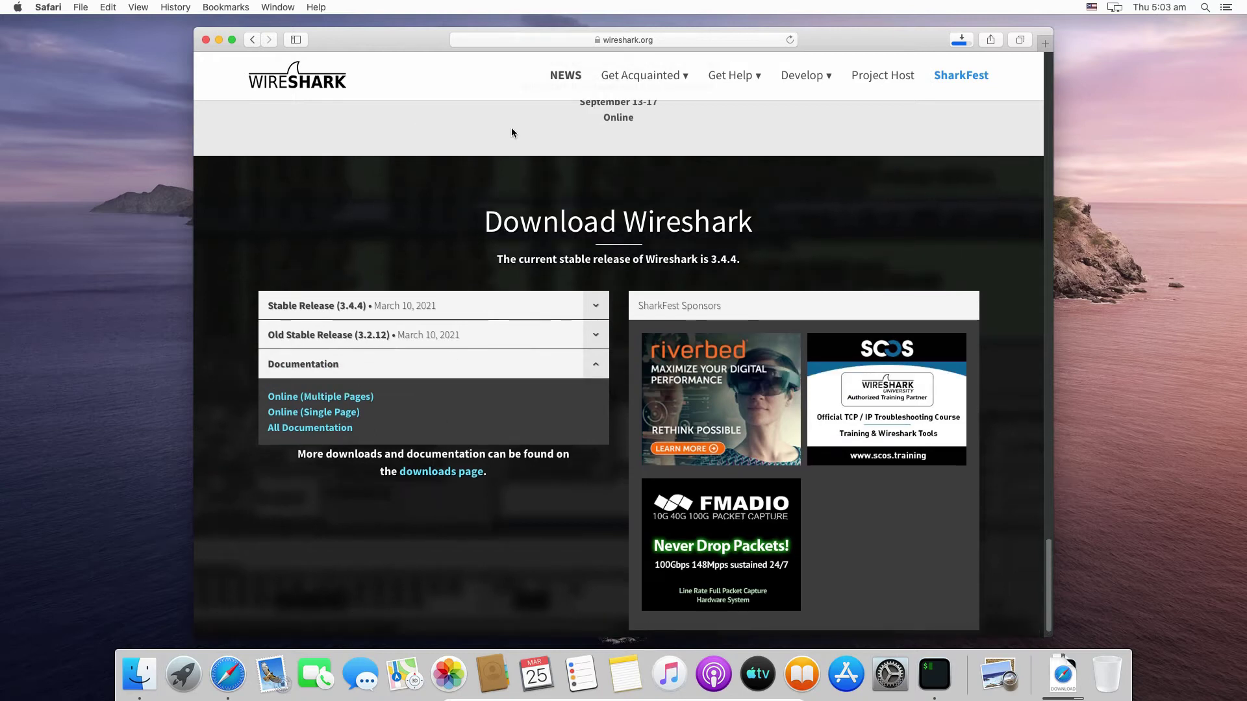
Search the web for "how to install wireshark in mac os"
left_click(539, 38)
type("ho")
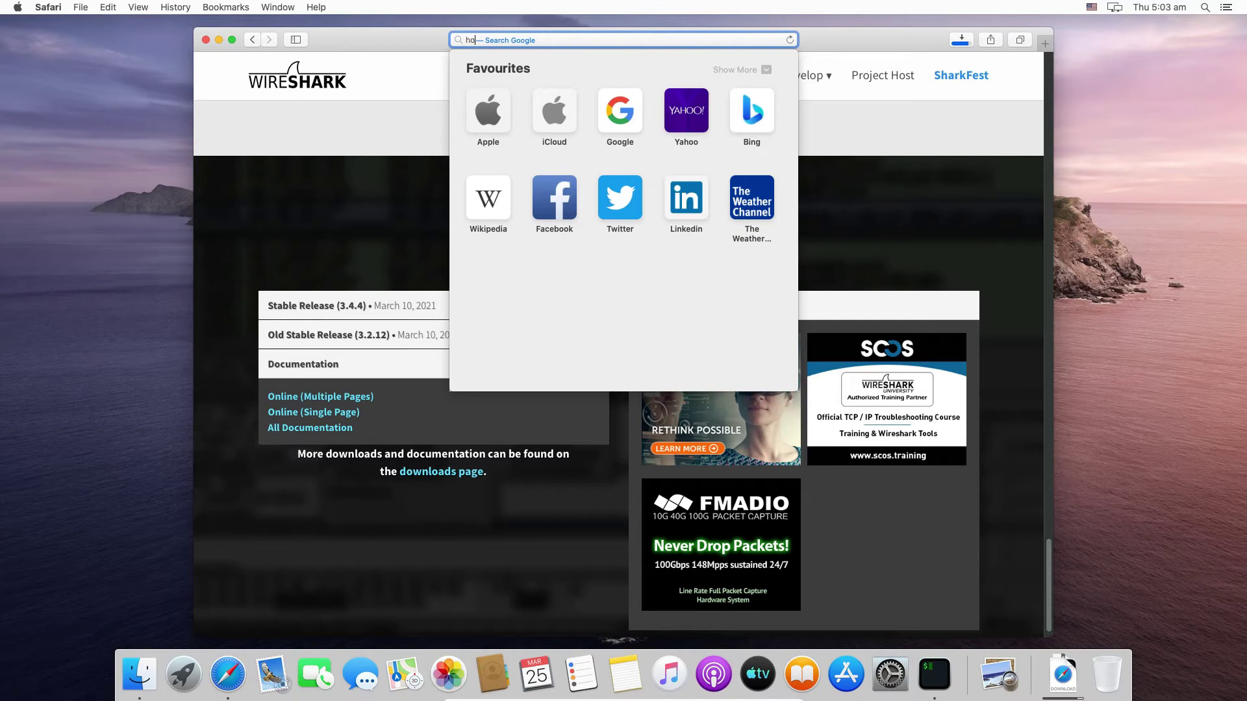
type("w to in")
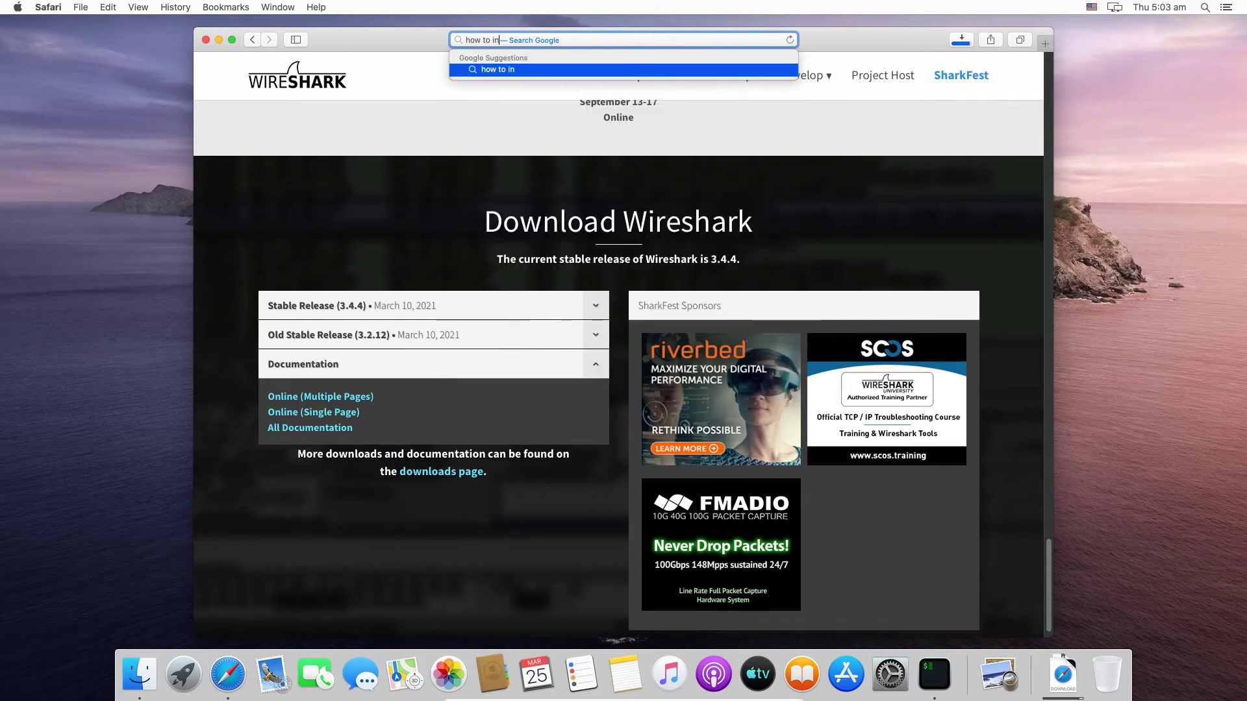
type("stall wireshark in")
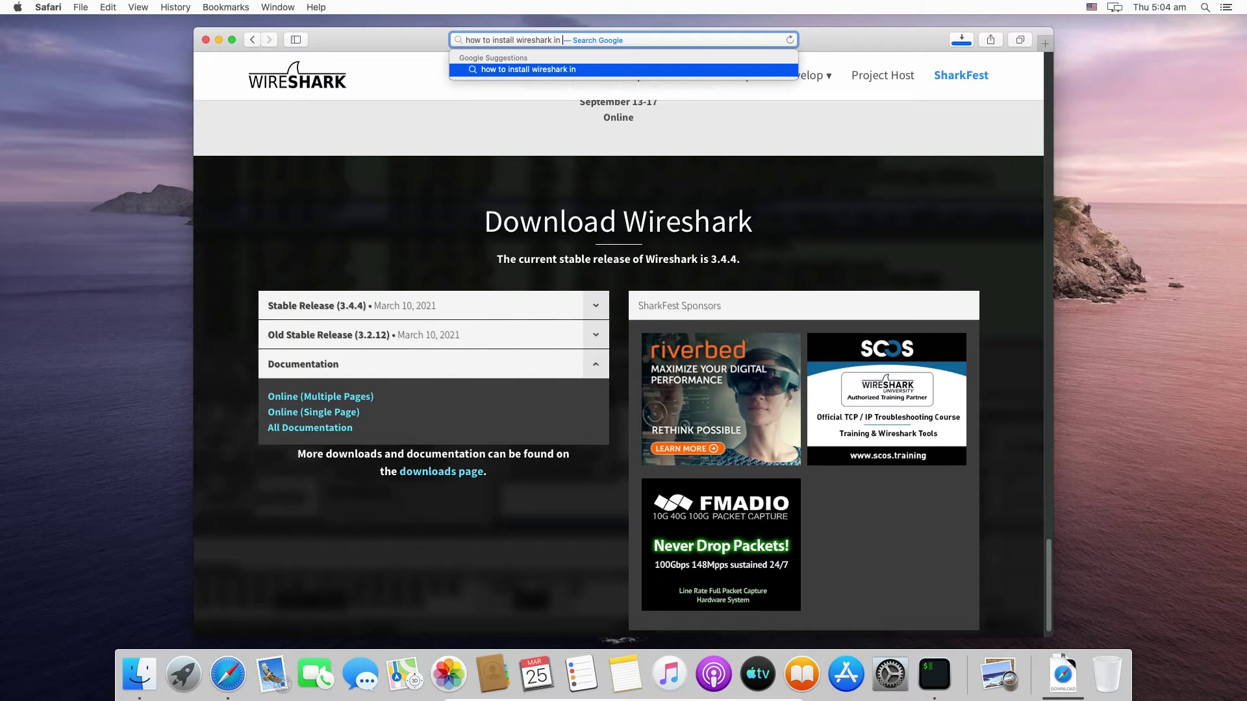
type("mac os")
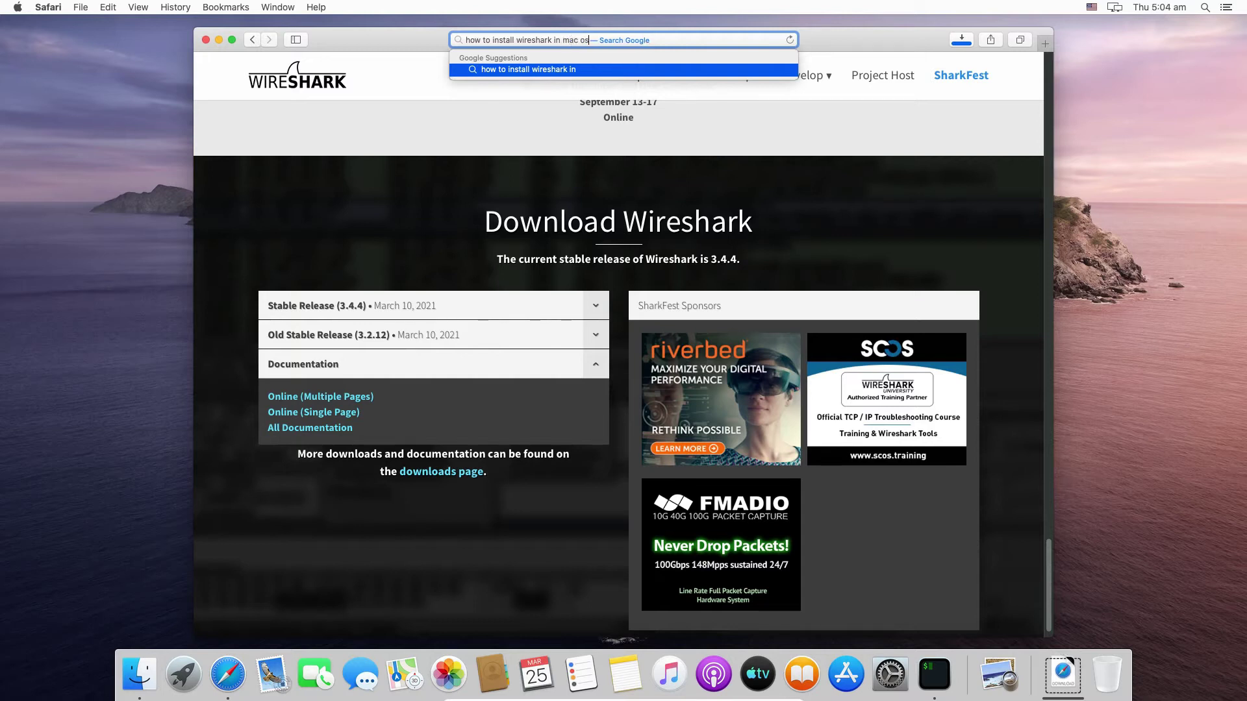
key("Escape")
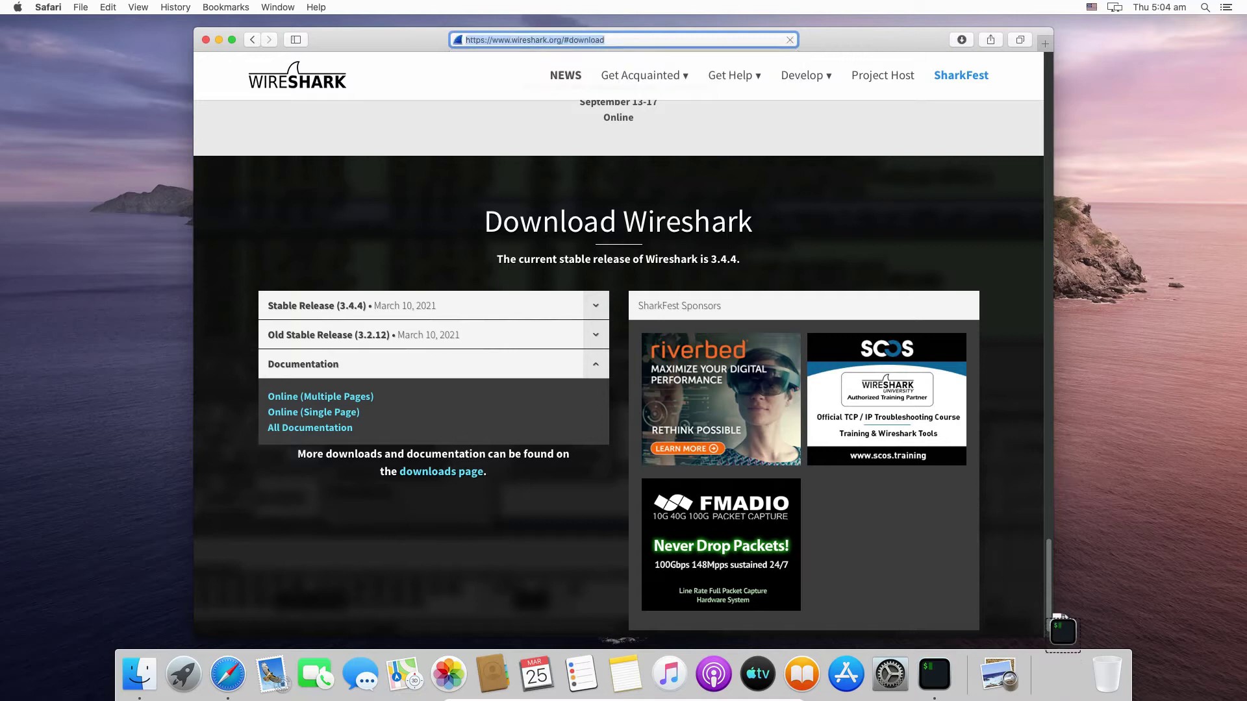
key("super+z")
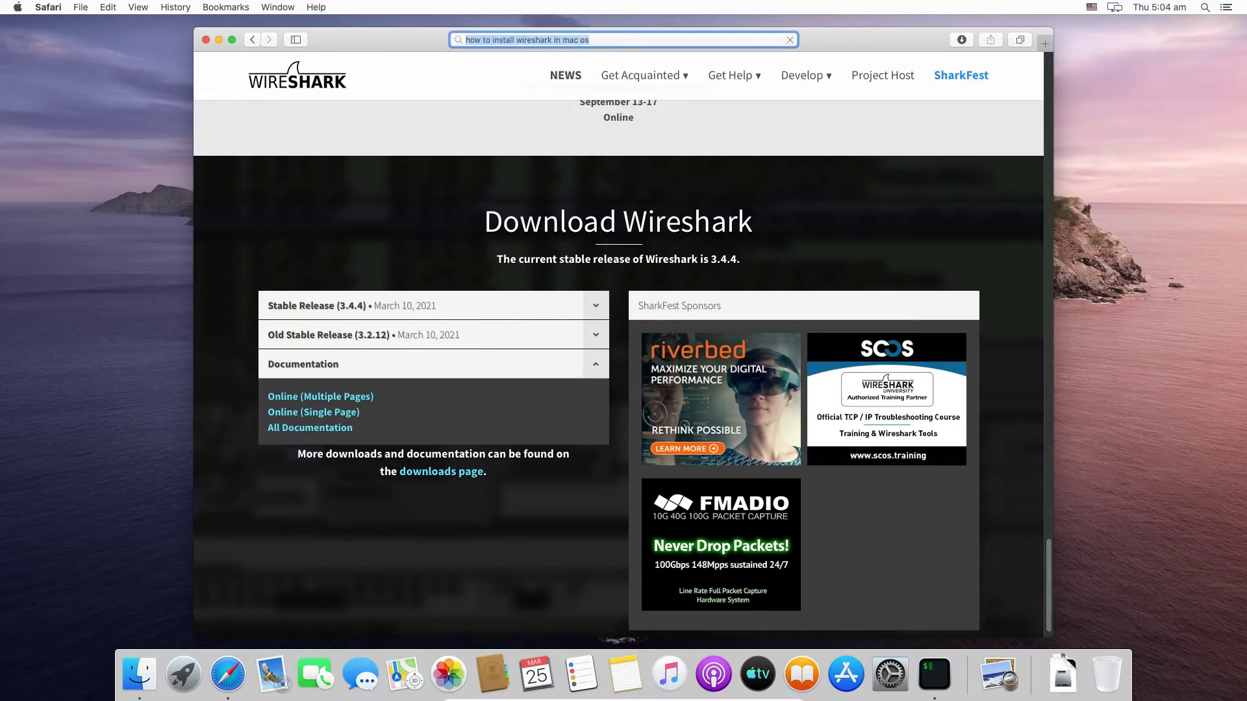
key("Return")
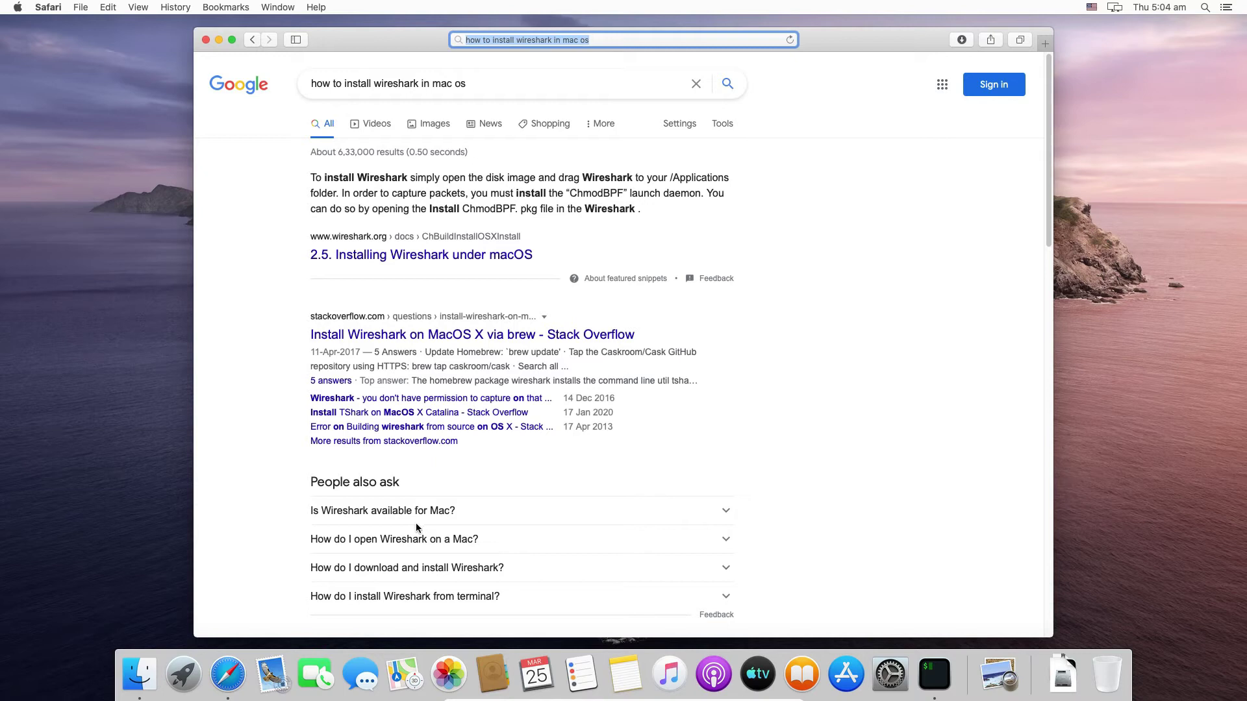
Expand the question "How do I install Wireshark from terminal?" and look through the search results for installation guides
left_click(445, 605)
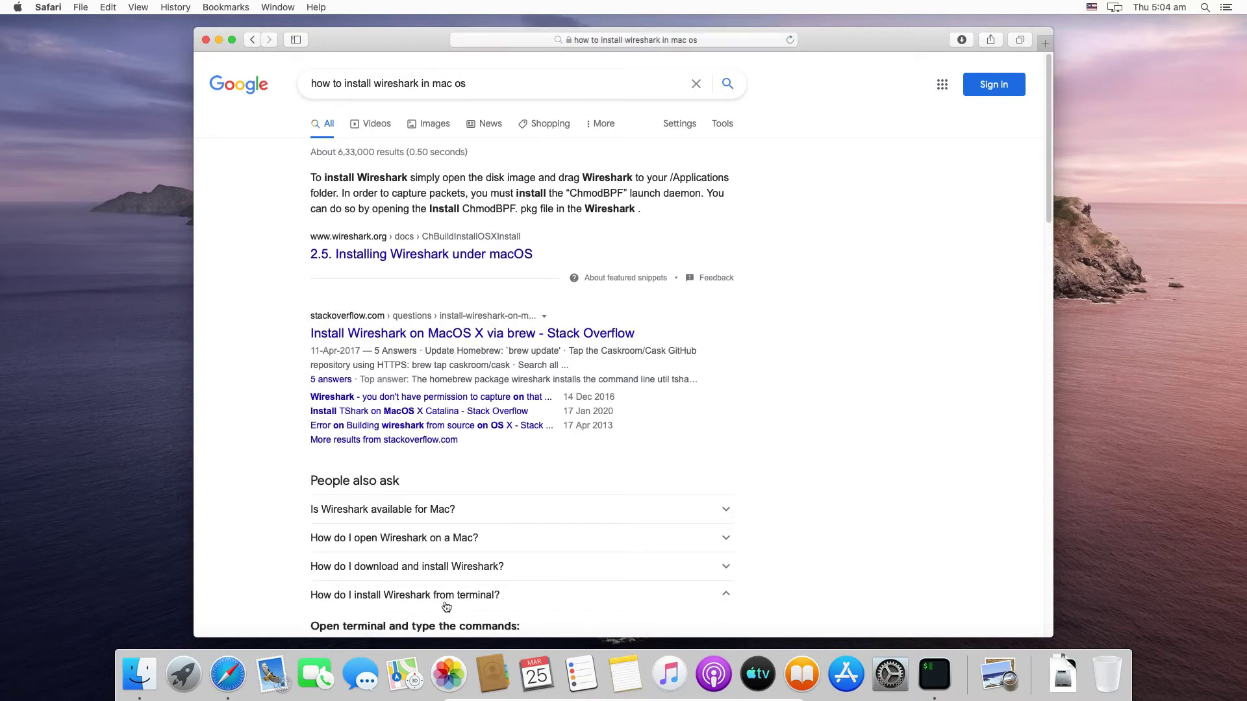
scroll(455, 576, "down", 6)
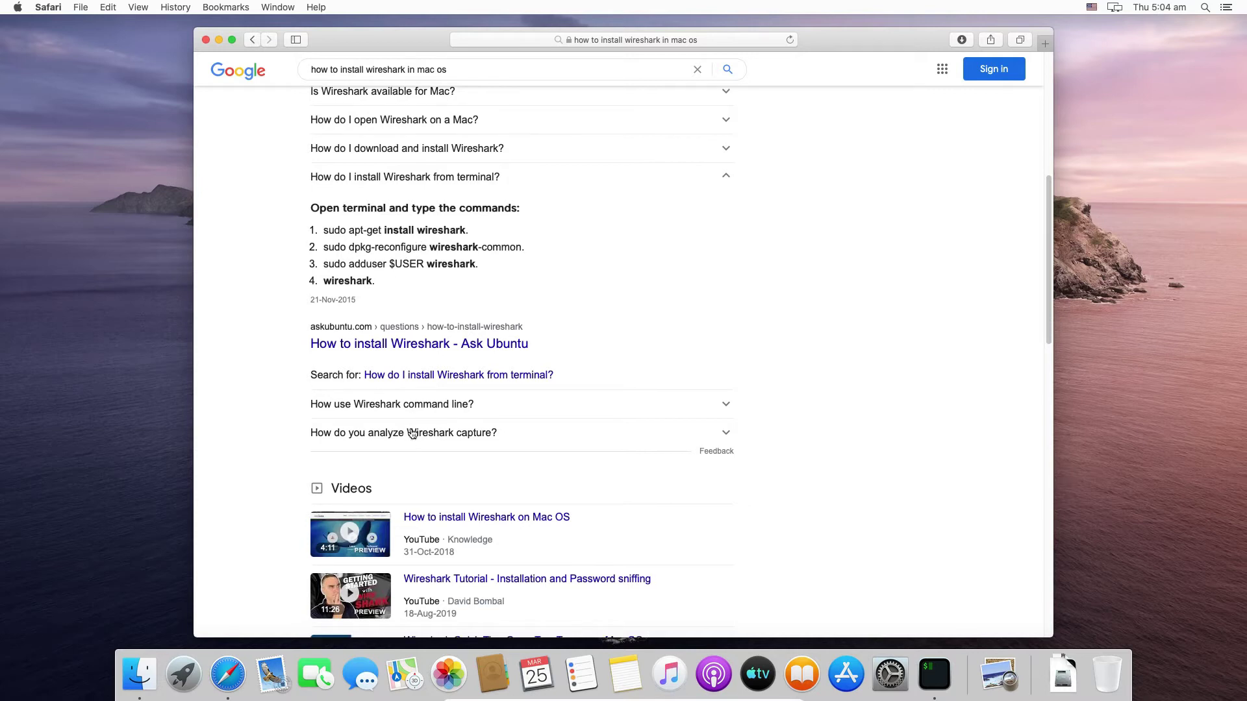
scroll(409, 434, "down", 1)
scroll(409, 409, "down", 3)
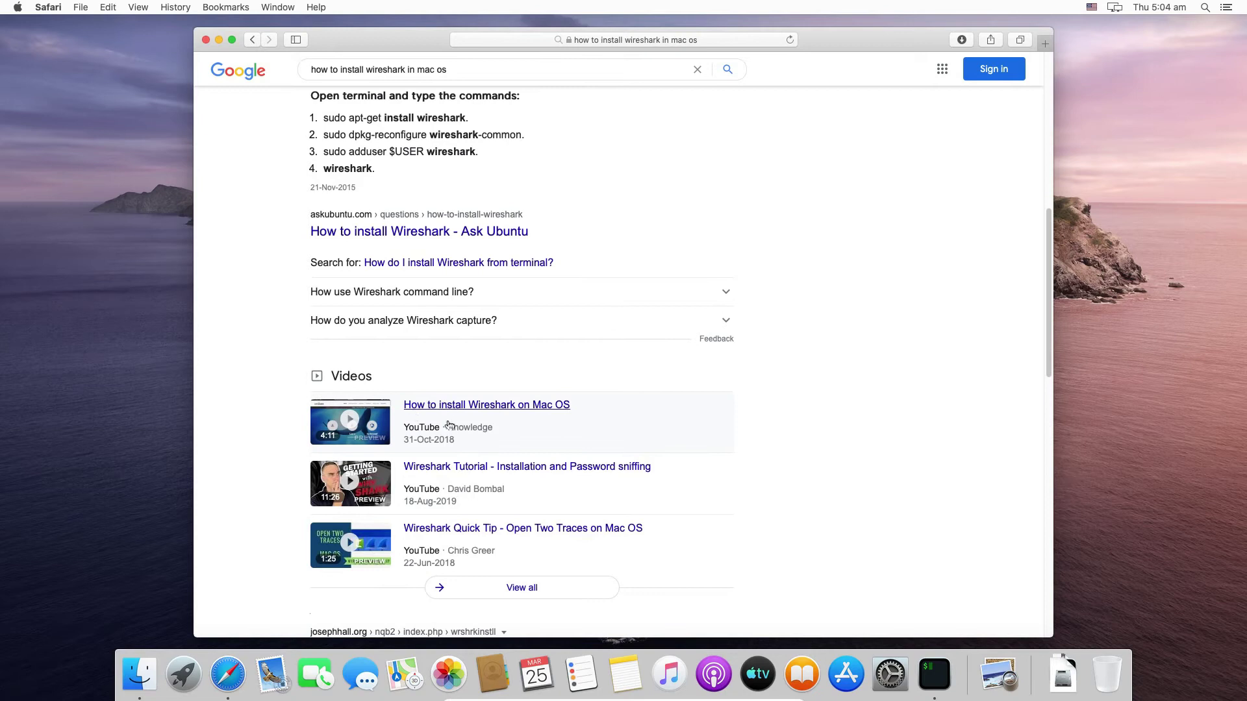
scroll(415, 416, "down", 10)
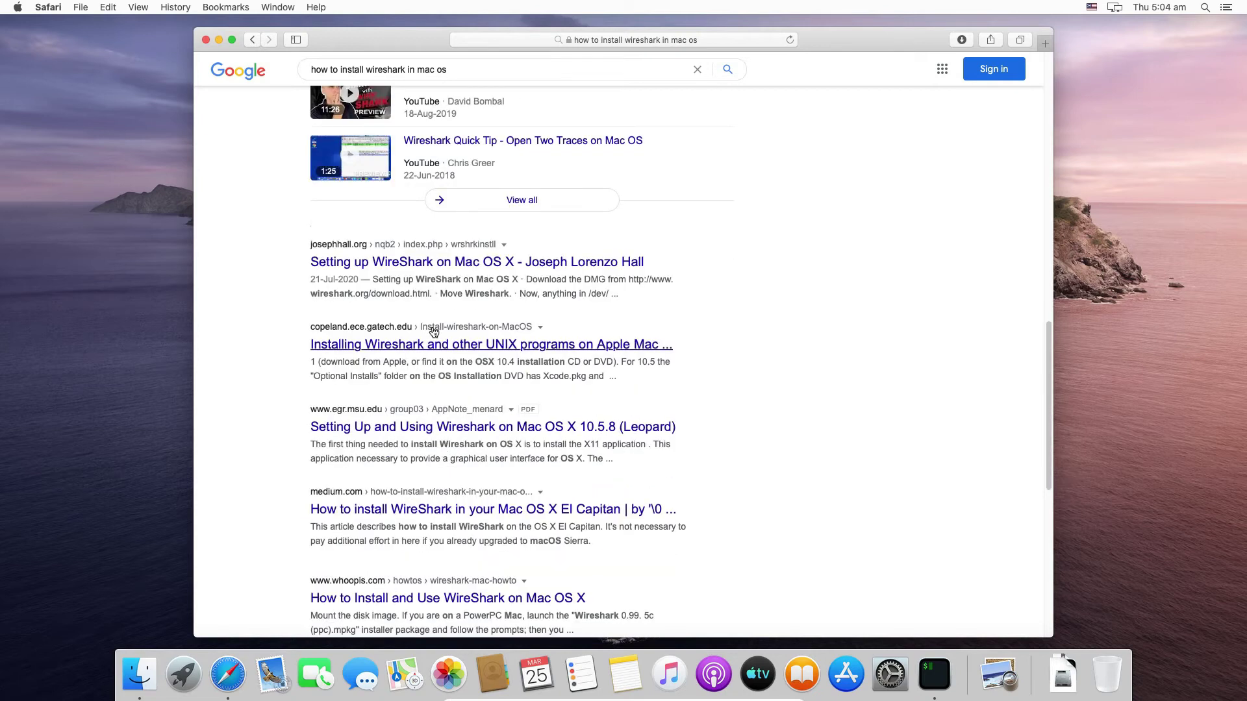
Open the josephhall.org article "Setting up WireShark on Mac OS X" and read through its instructions and comments
left_click(442, 262)
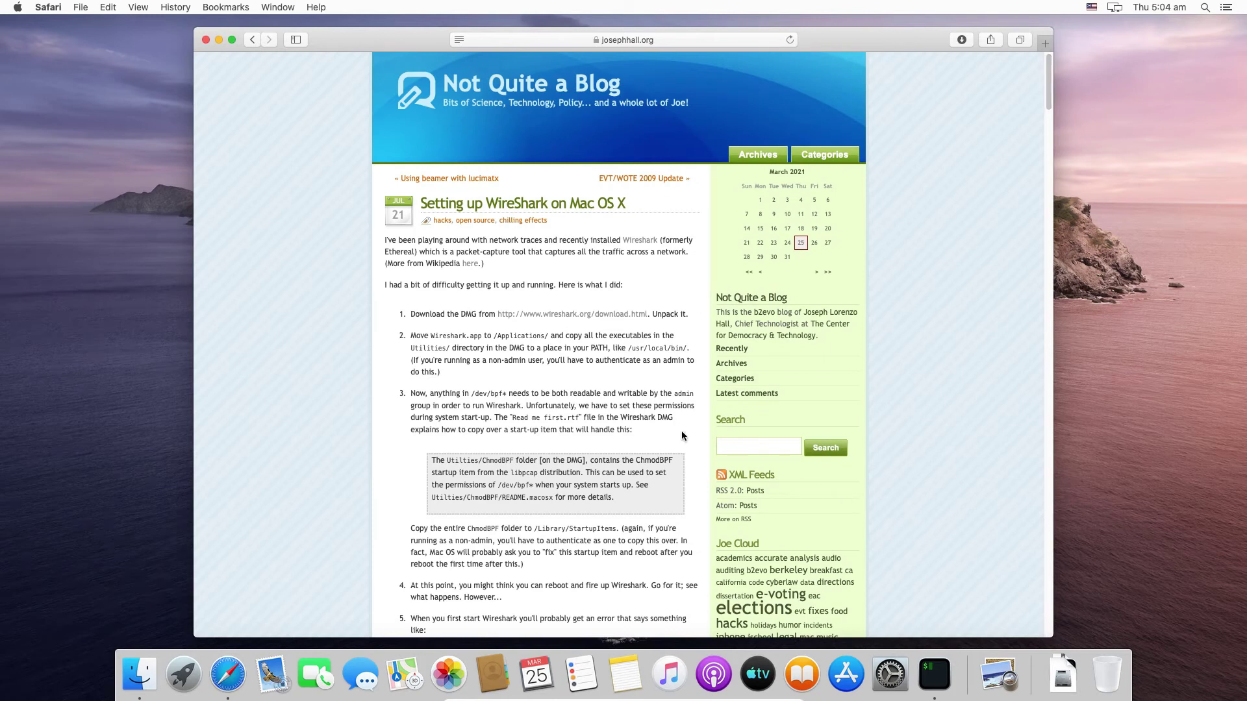
scroll(649, 419, "down", 2)
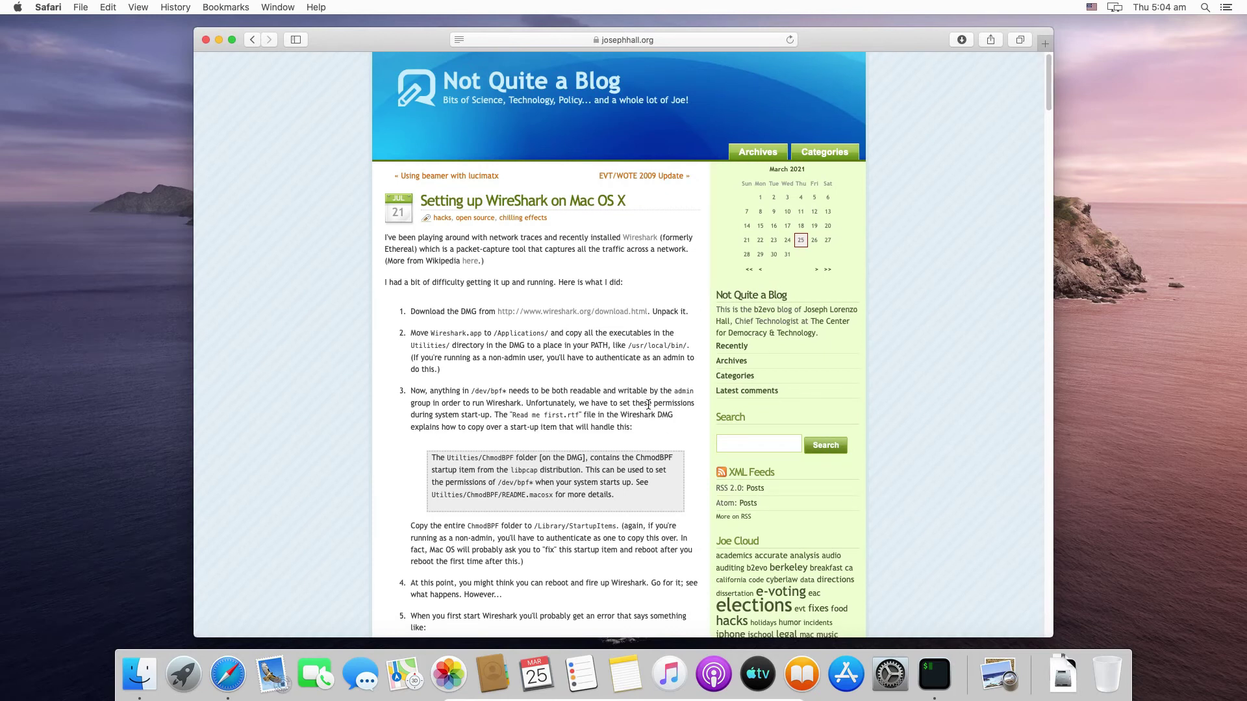
scroll(640, 408, "down", 15)
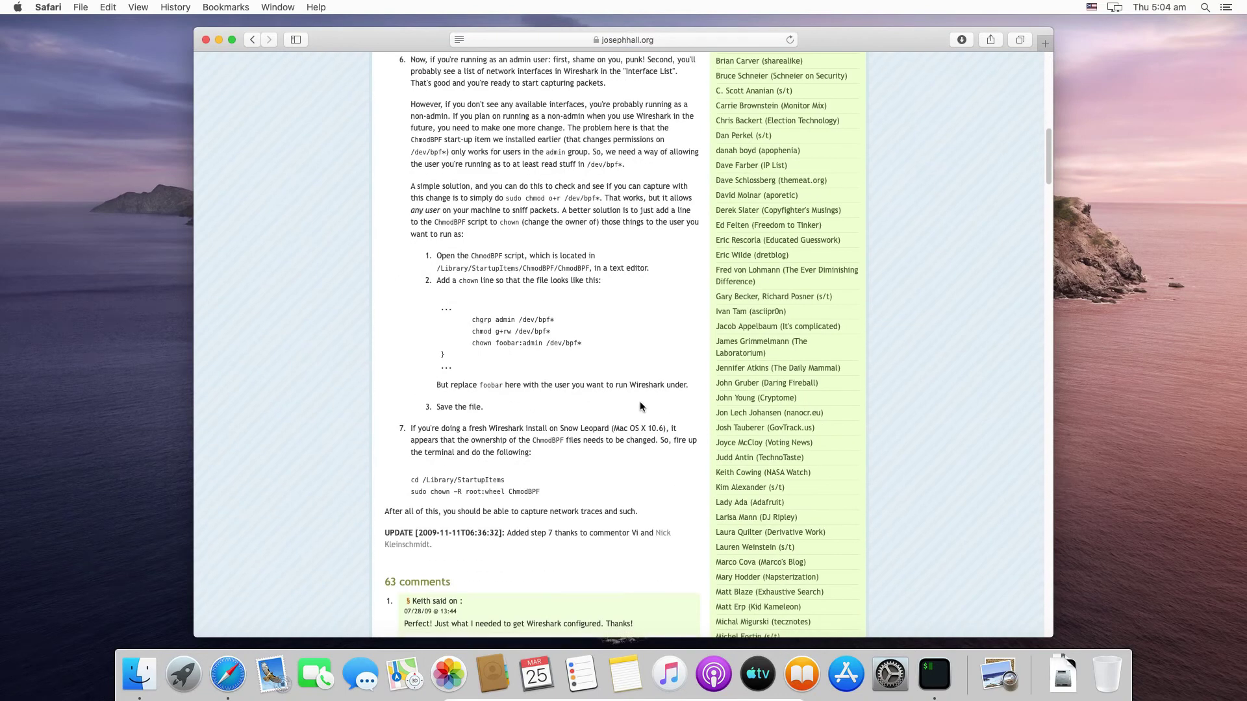
scroll(640, 407, "down", 15)
scroll(640, 408, "down", 8)
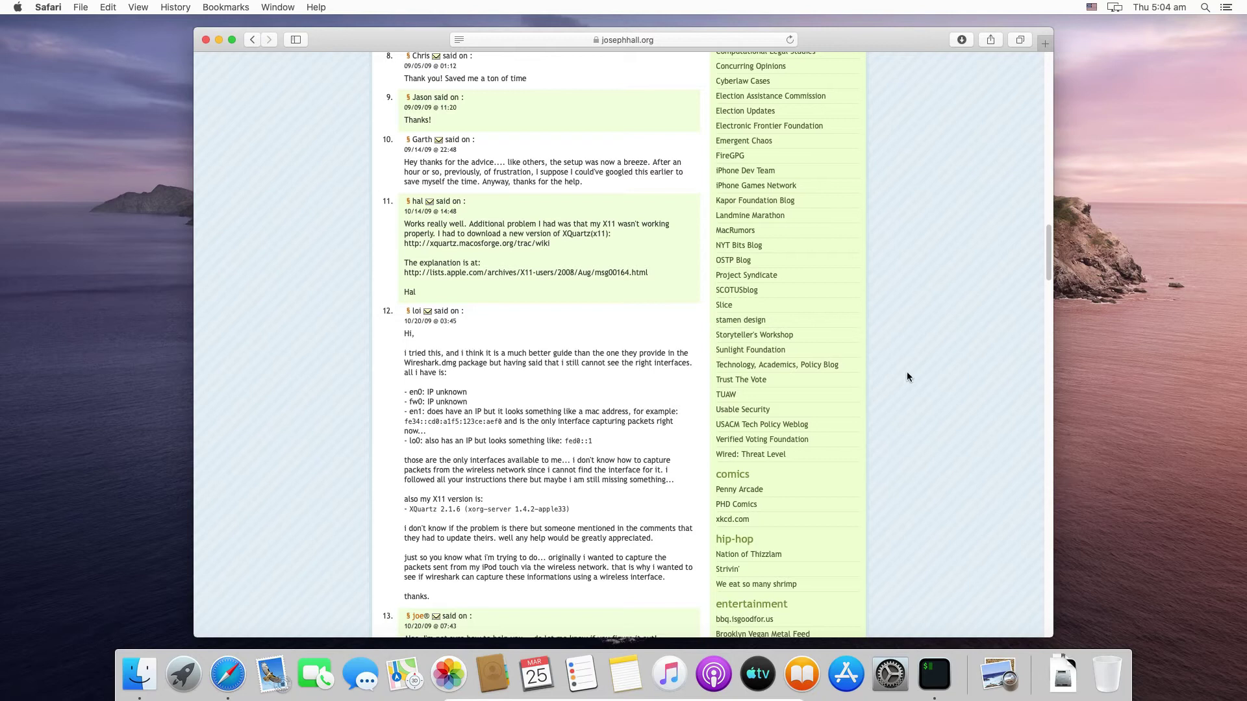
Check the browser's download list for the Wireshark disk image, open a Finder window and minimize the browser window
left_click(961, 41)
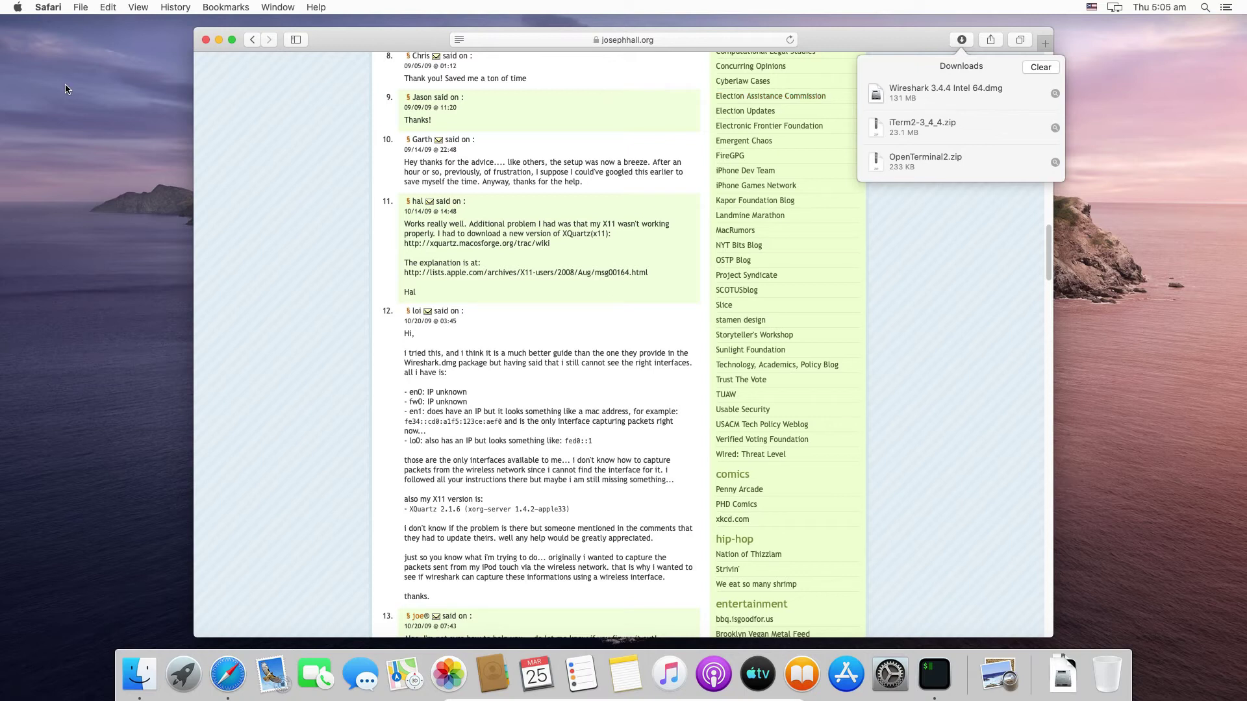
left_click(141, 670)
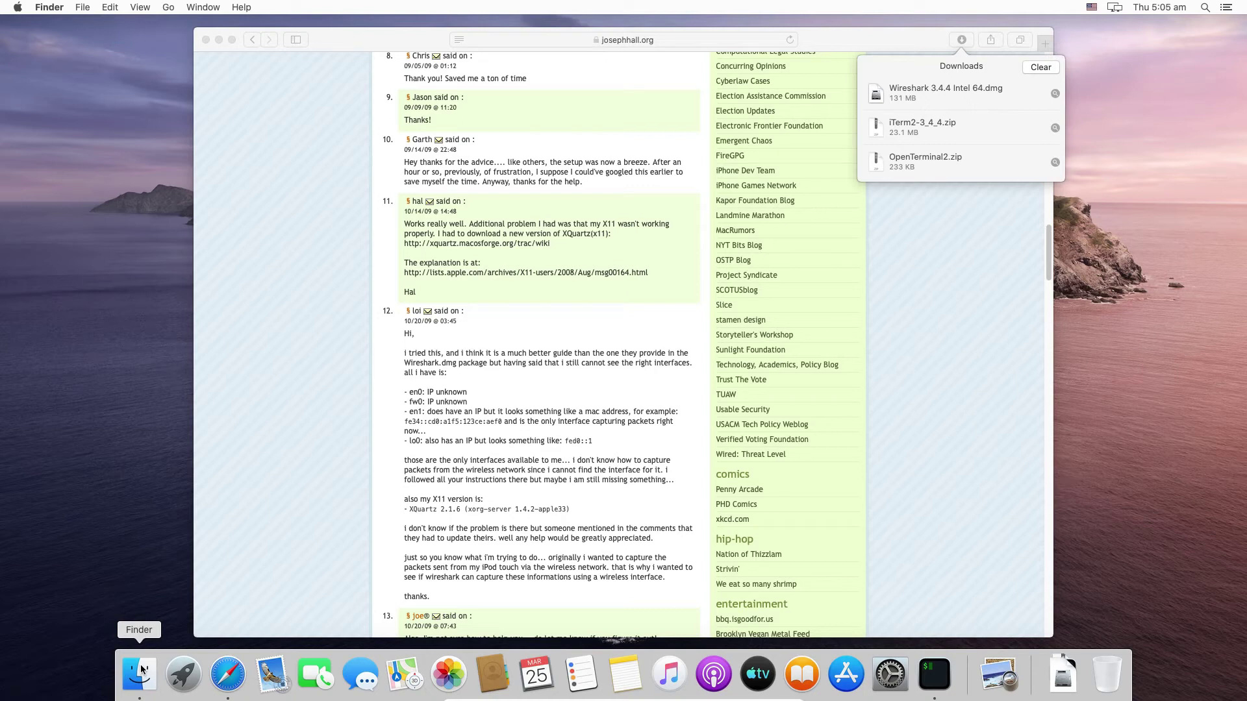
left_click(219, 40)
left_click(218, 40)
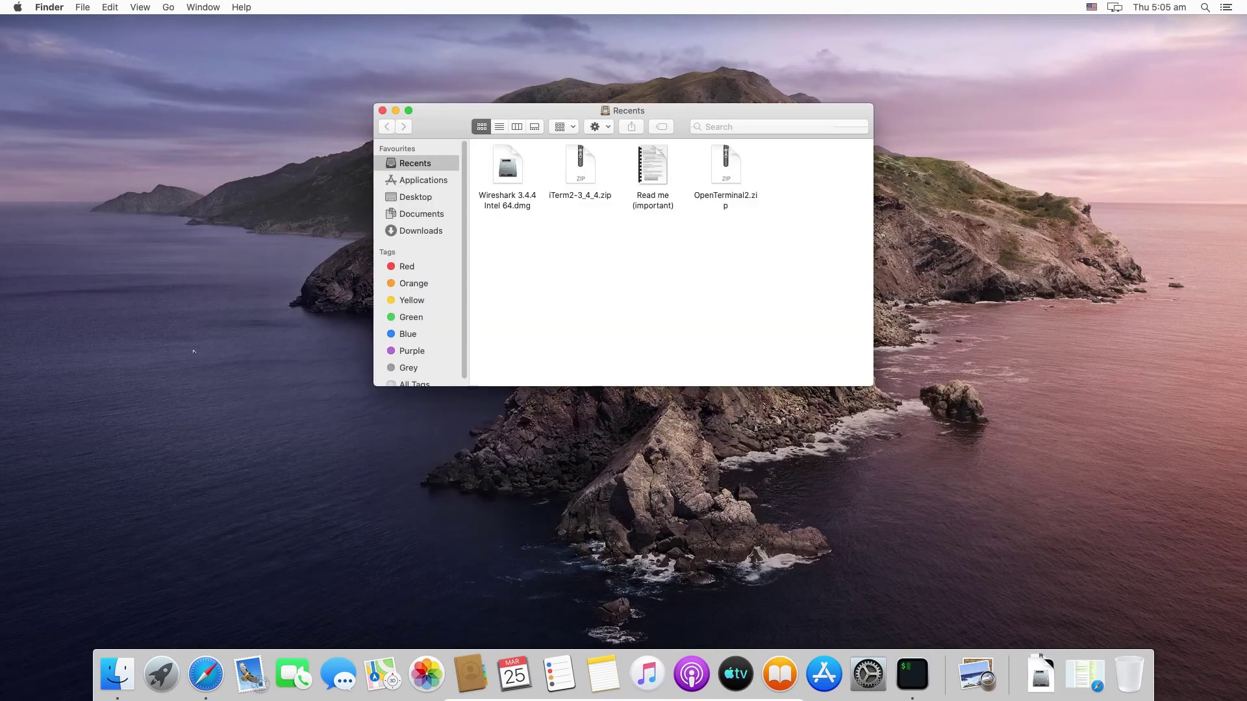
Select Wireshark 3.4.4 Intel 64.dmg in the Recents folder and switch to iTerm
left_click(505, 164)
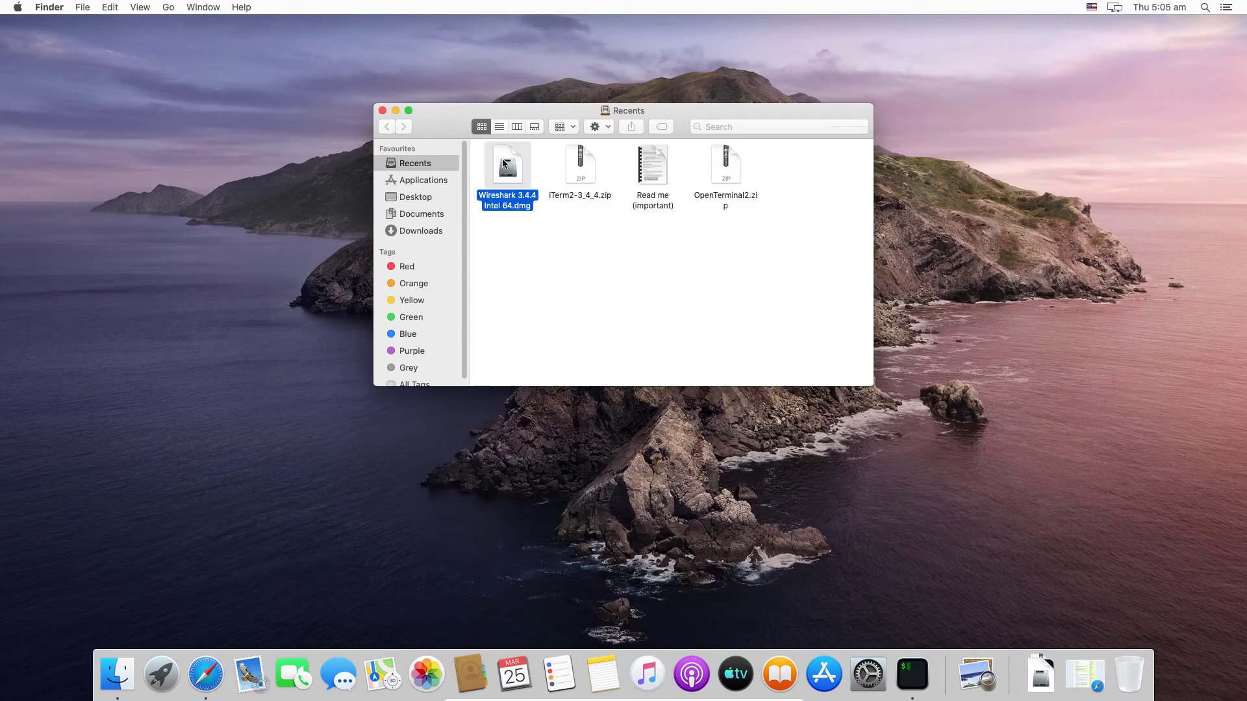
right_click(603, 267)
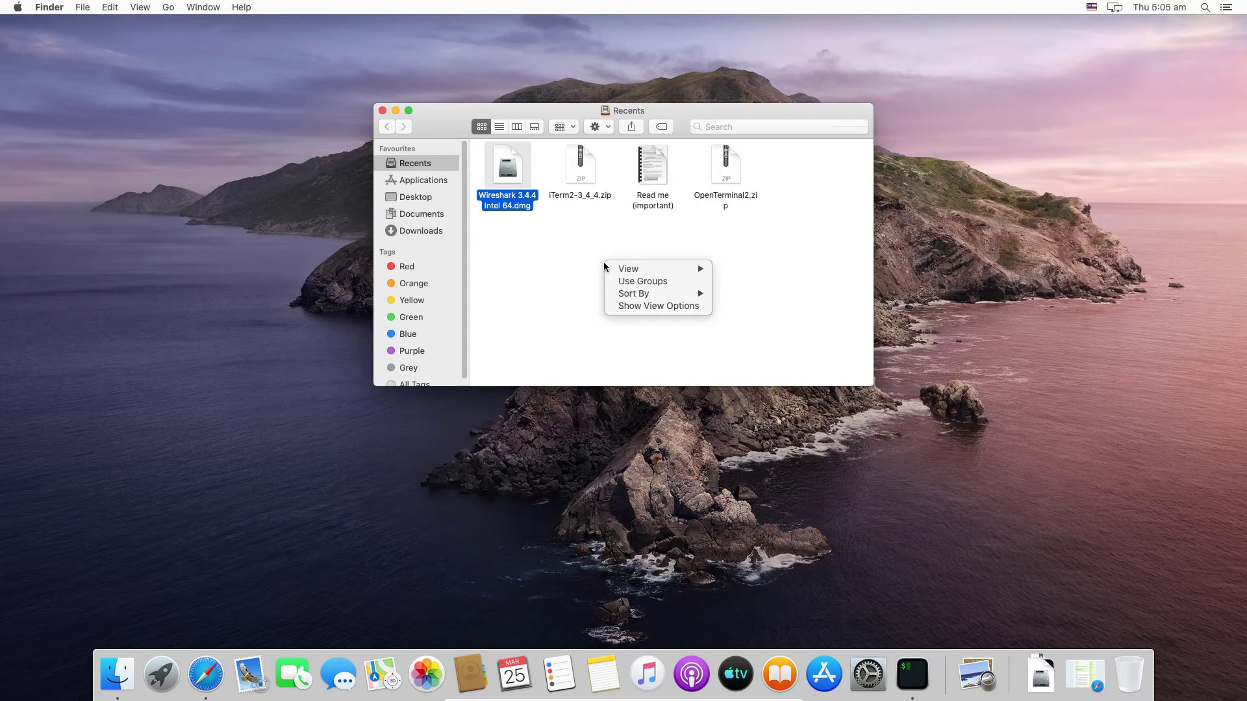
left_click(556, 247)
left_click(905, 672)
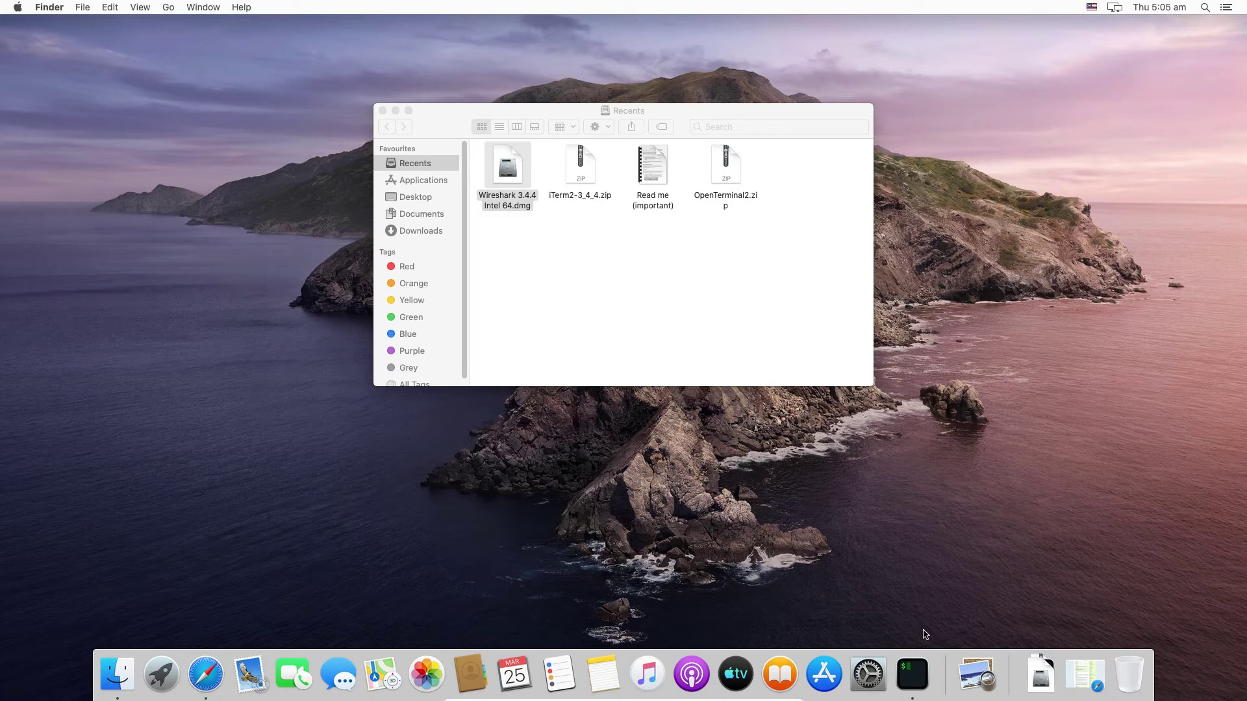
Open an iTerm2 terminal window with the Wireshark disk image selected in Finder, and expand the terminal to full screen
left_click(911, 677)
left_click(501, 117)
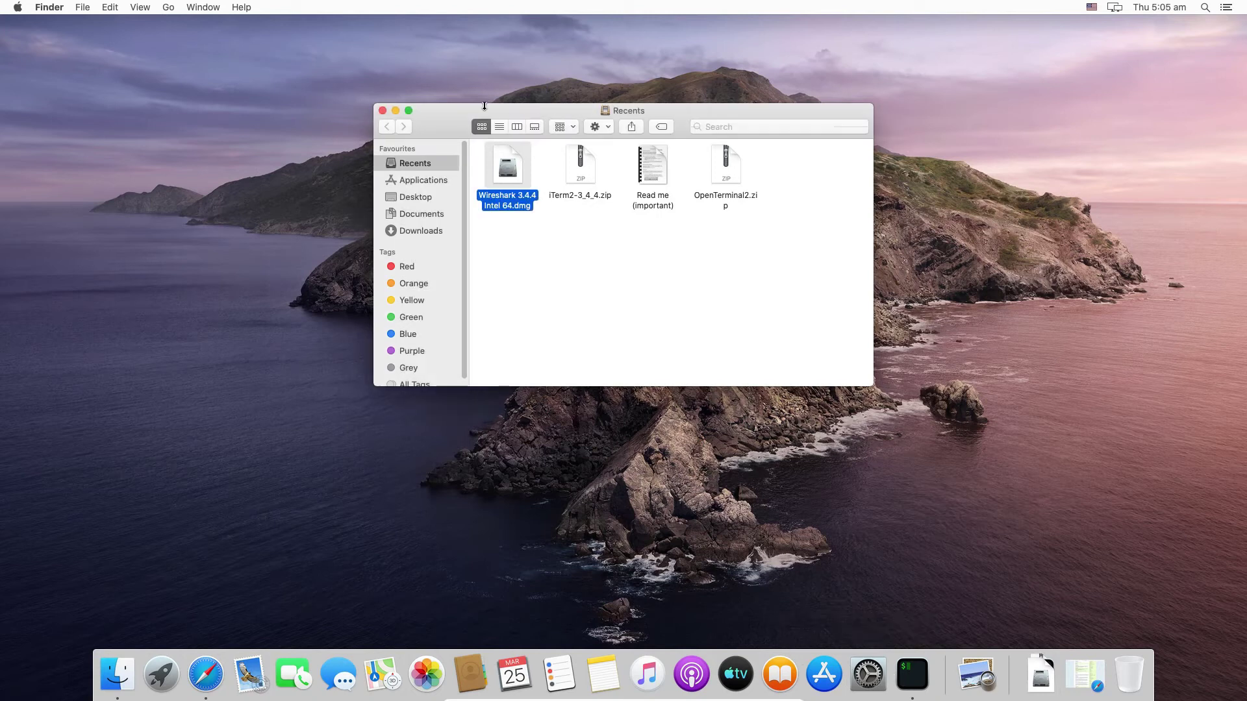
left_click(607, 127)
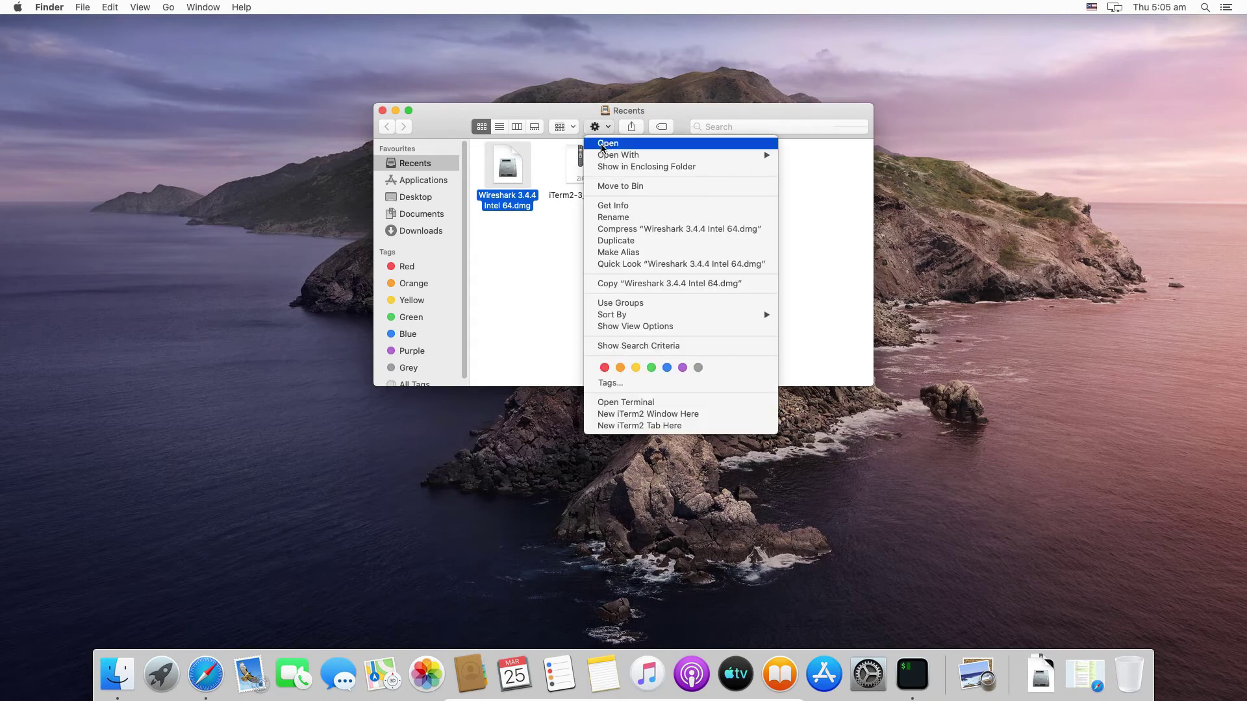
left_click(625, 402)
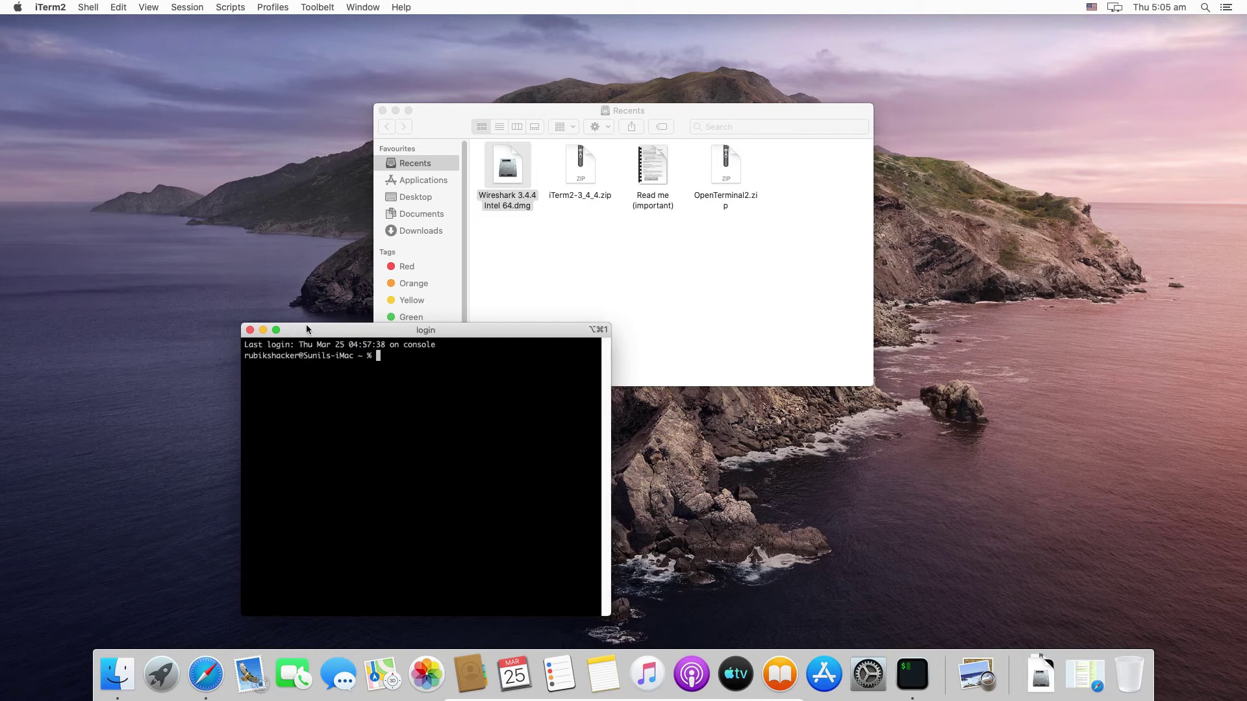
left_click_drag(309, 335, 319, 335)
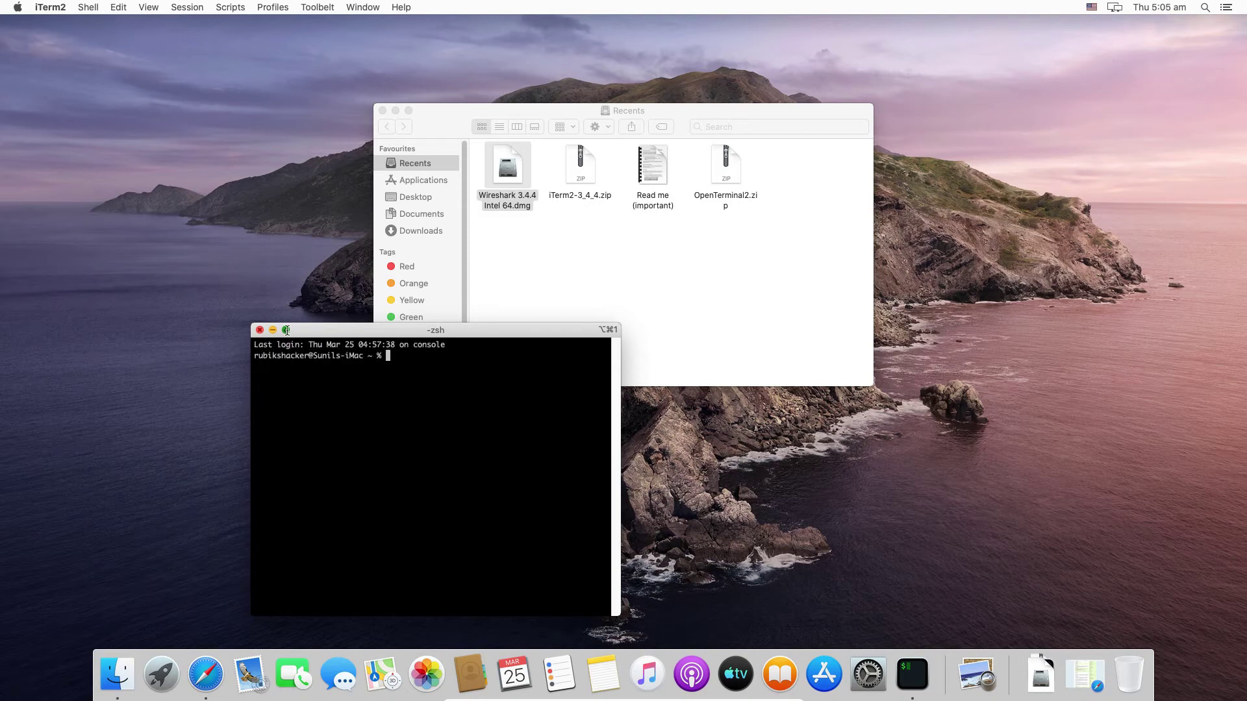
left_click(287, 331)
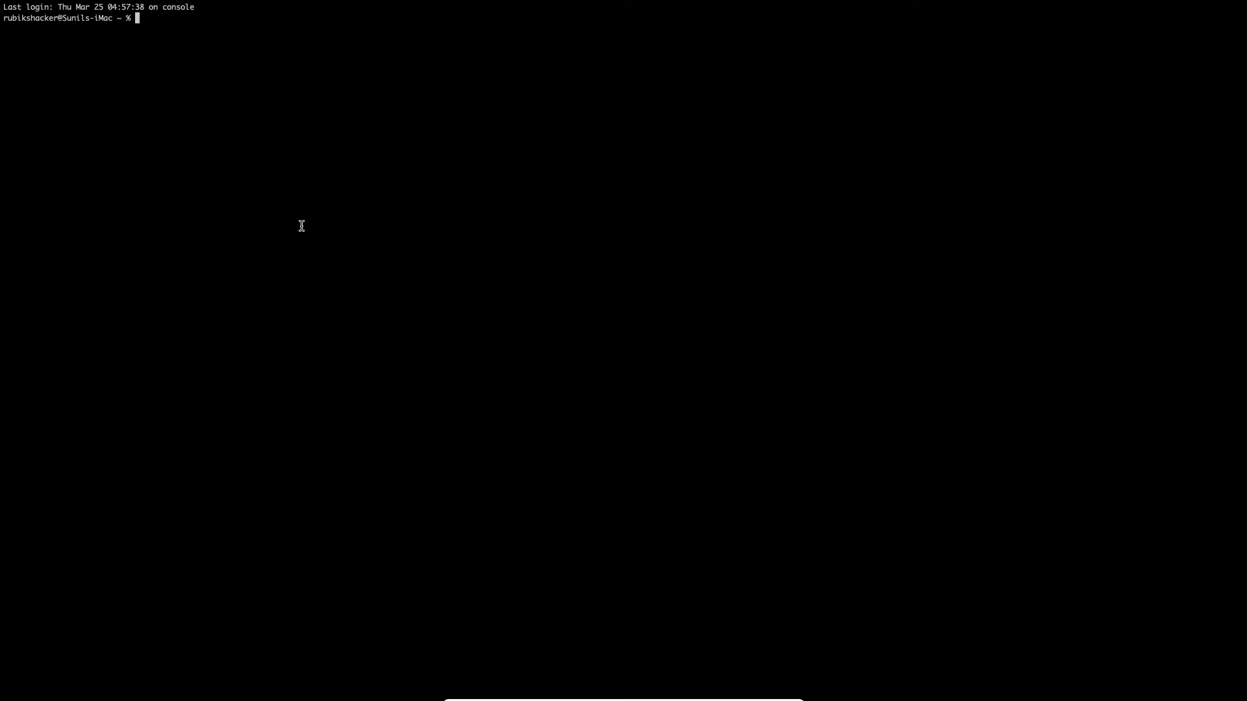
Change to the Downloads directory with cd Downloads, list its files with ls and allow iTerm access to the folder
type("cd Dow")
key("Tab")
key("Return")
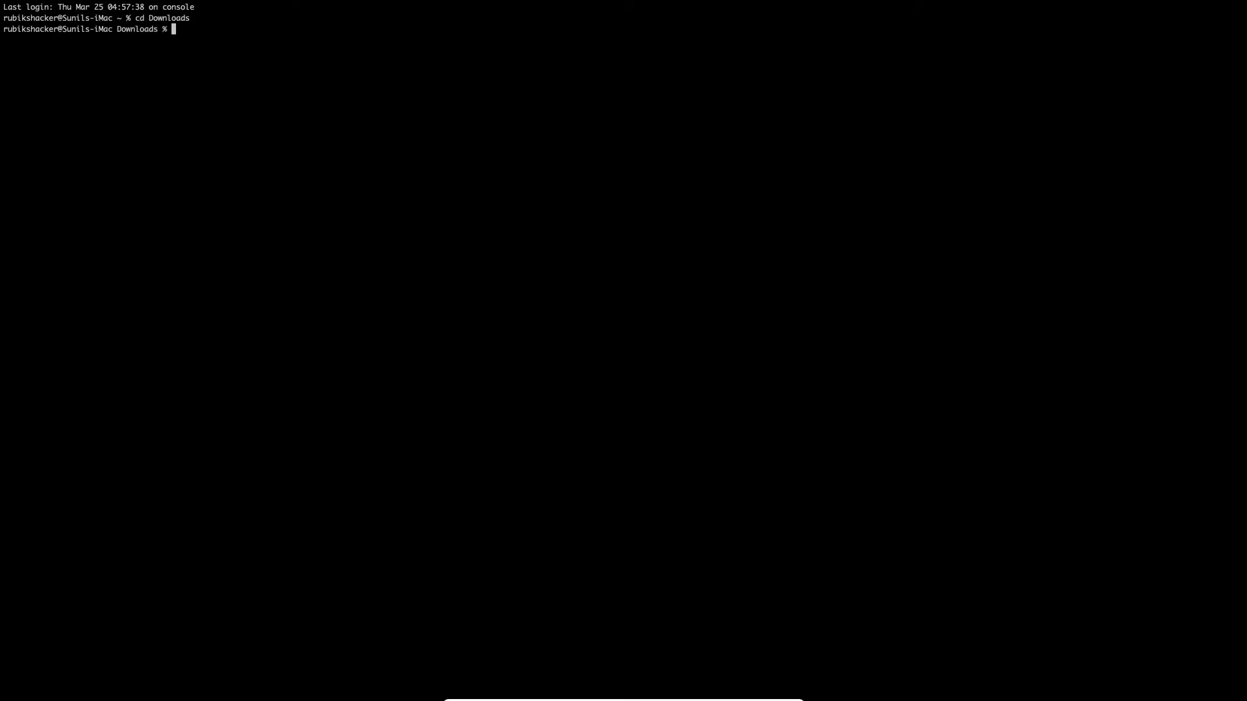
type("ls")
key("Return")
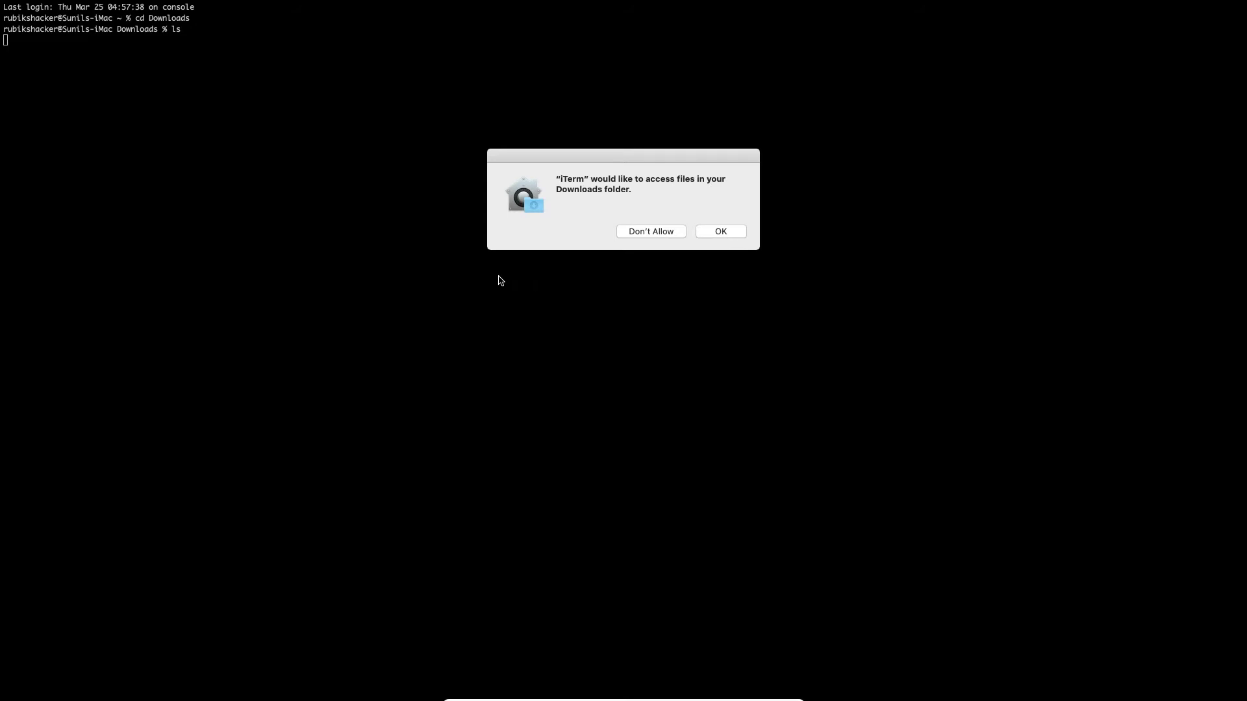
key("Return")
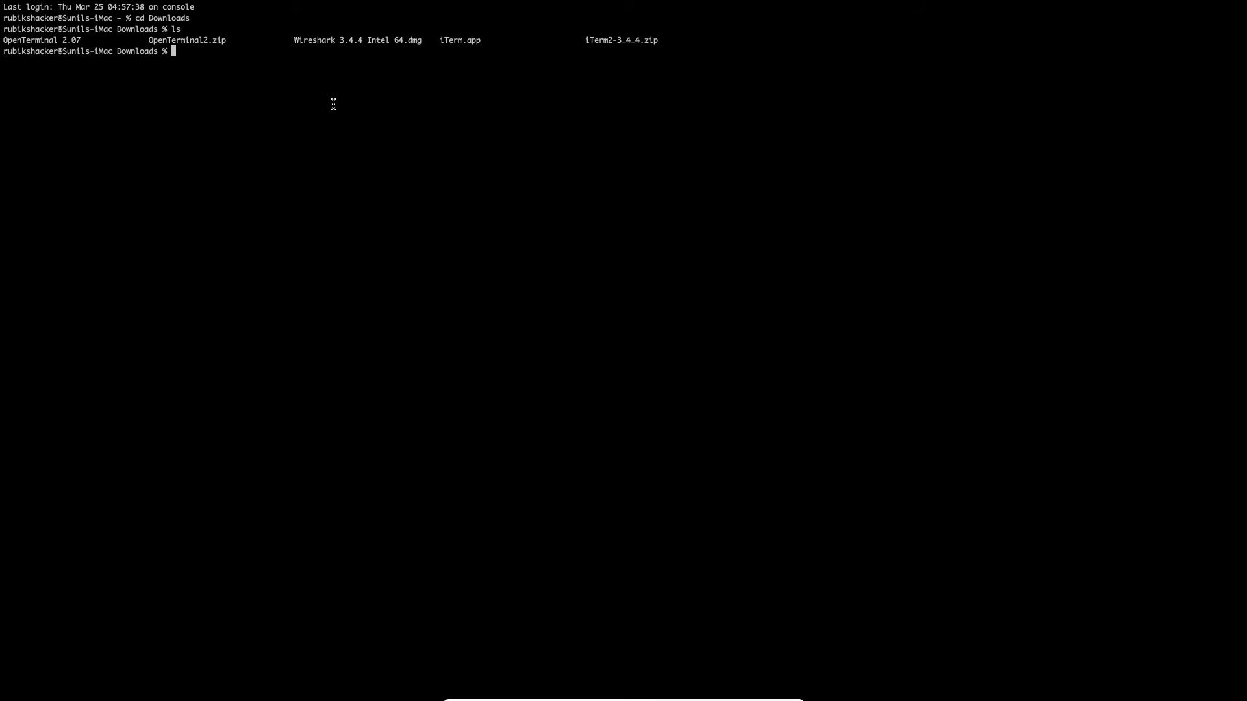
Try to run the disk image from the terminal with ./Wireshark 3.4.4 Intel 64.dmg
type("./wir")
type("e")
key("BackSpace")
key("BackSpace")
key("BackSpace")
key("BackSpace")
type("Wi")
type("re")
type("sha")
type("rk")
type(" 3.3")
key("BackSpace")
type("4.4 Inter")
key("BackSpace")
type("l 64.dmg")
key("Return")
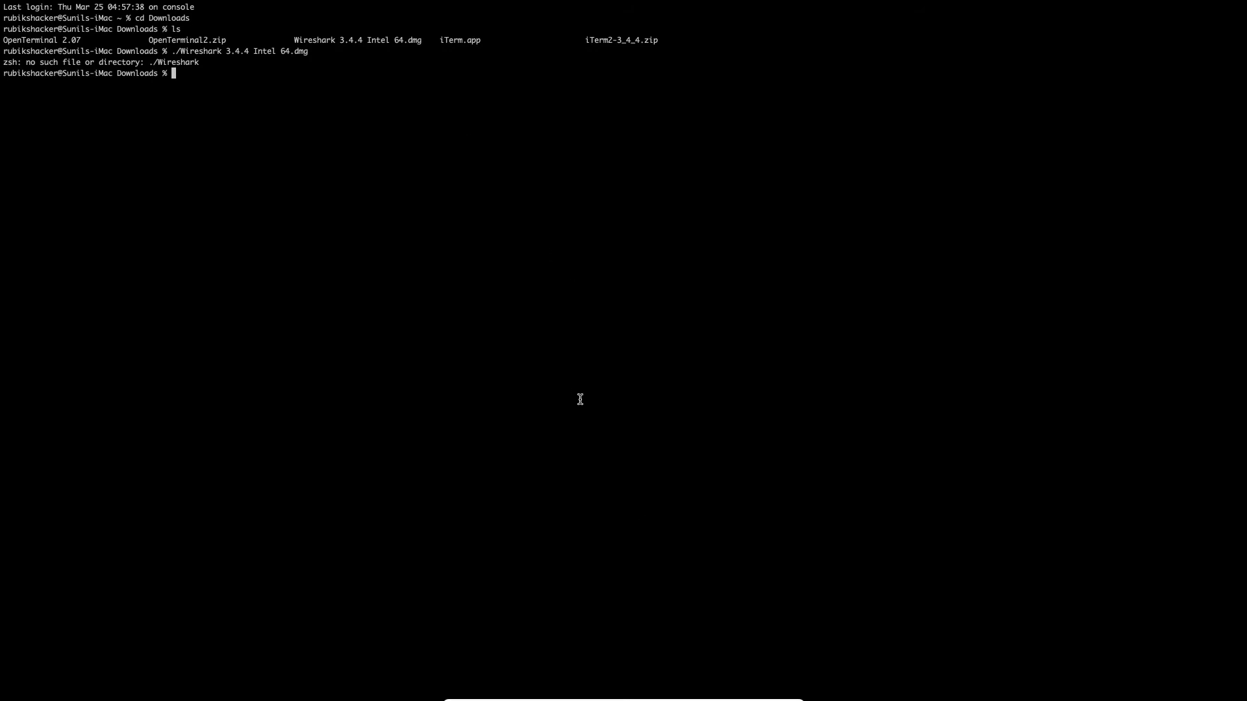
Take the terminal out of full screen, switch to Safari and search Google for "how to install dmg file in mac"
mouse_move(2, 3)
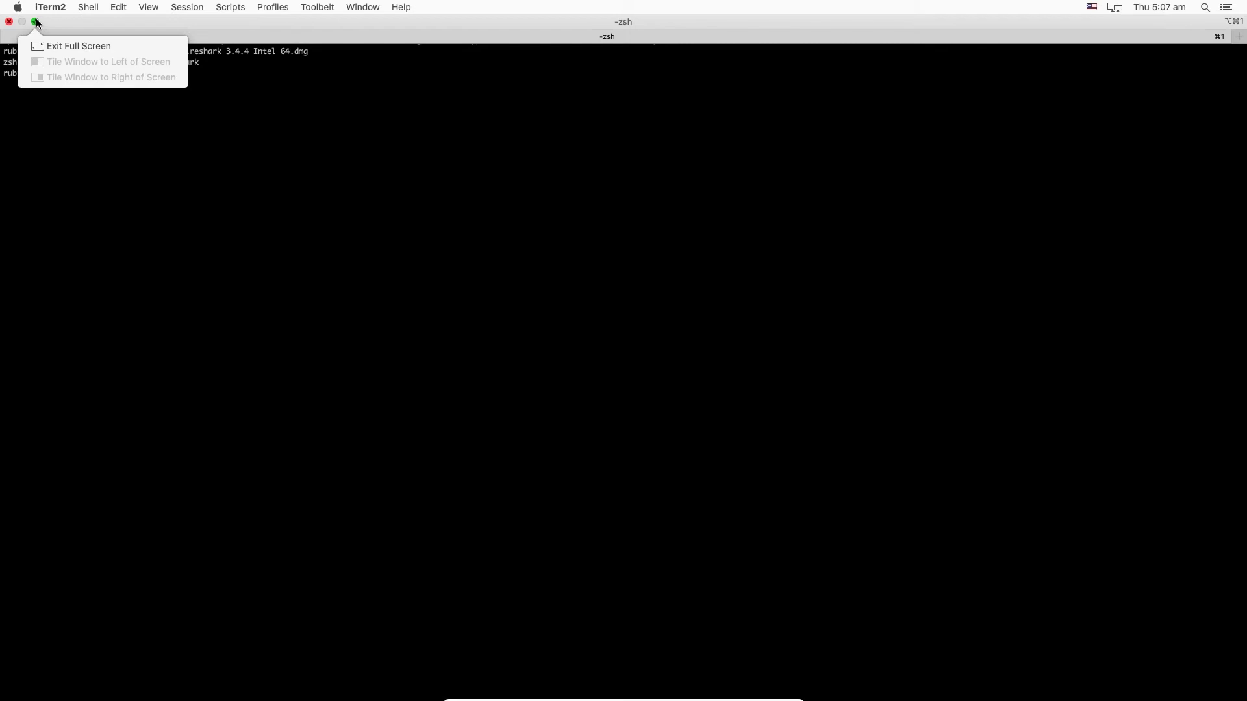
left_click(36, 21)
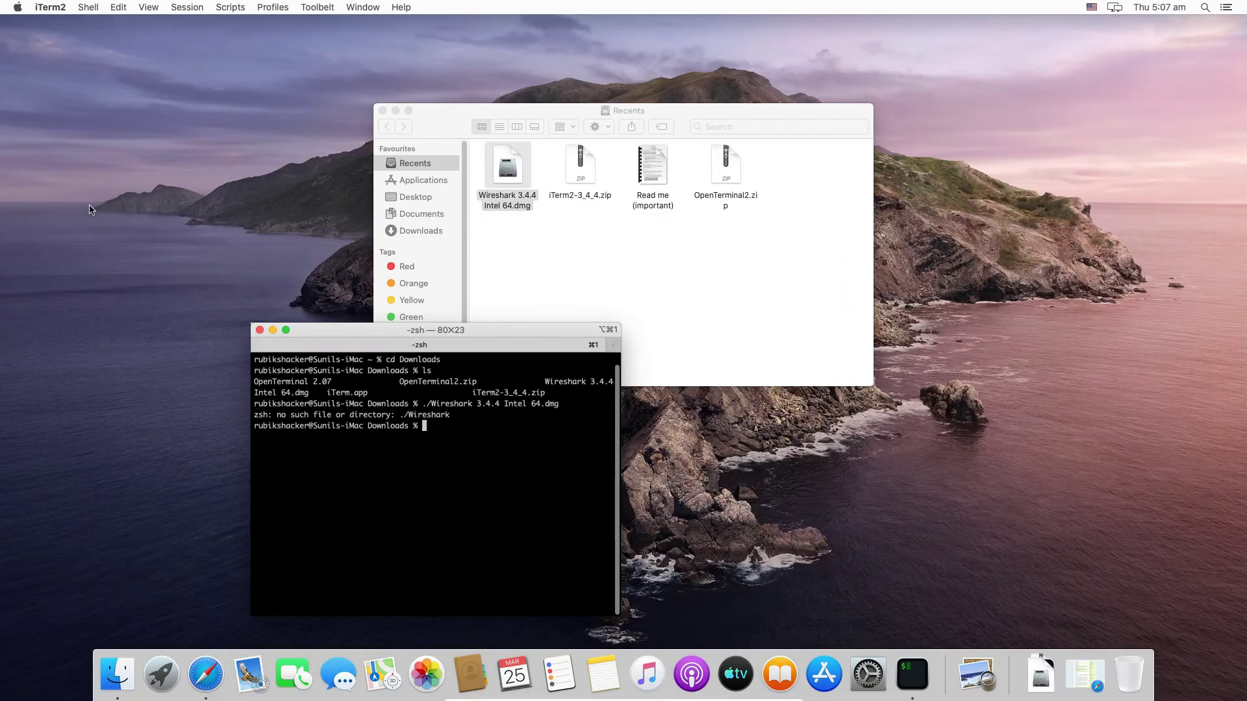
left_click(204, 675)
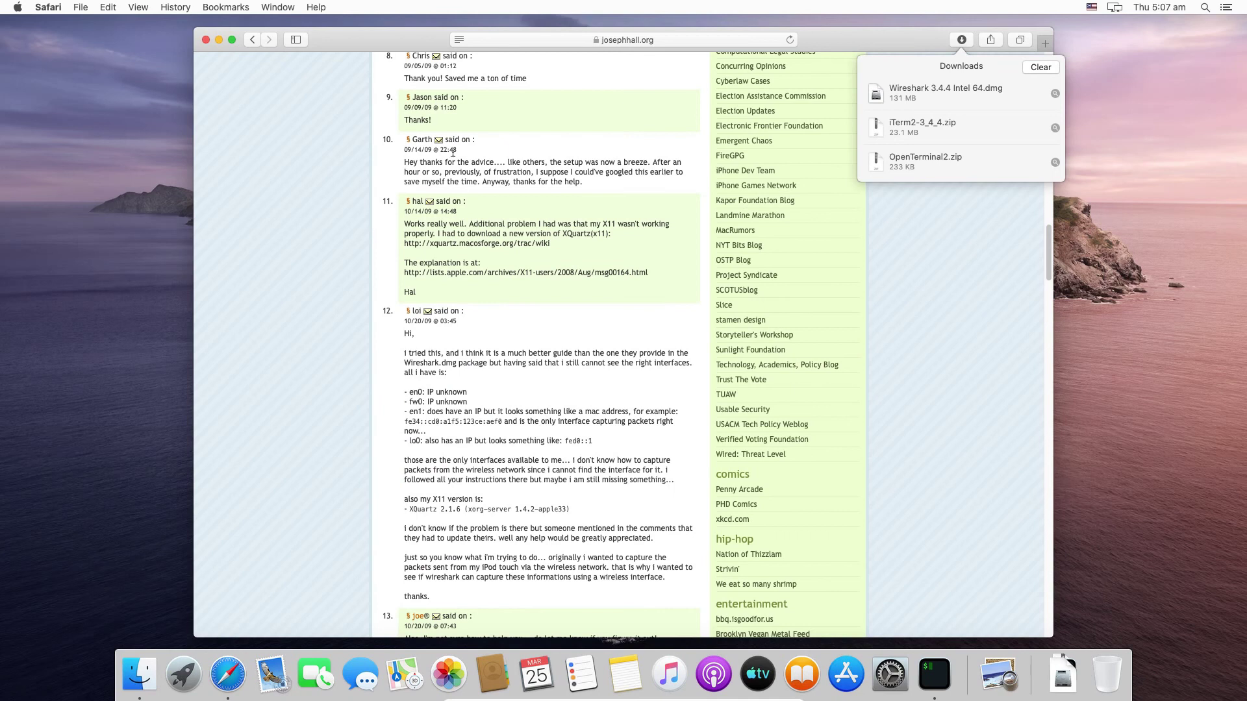
left_click(559, 40)
type("ho")
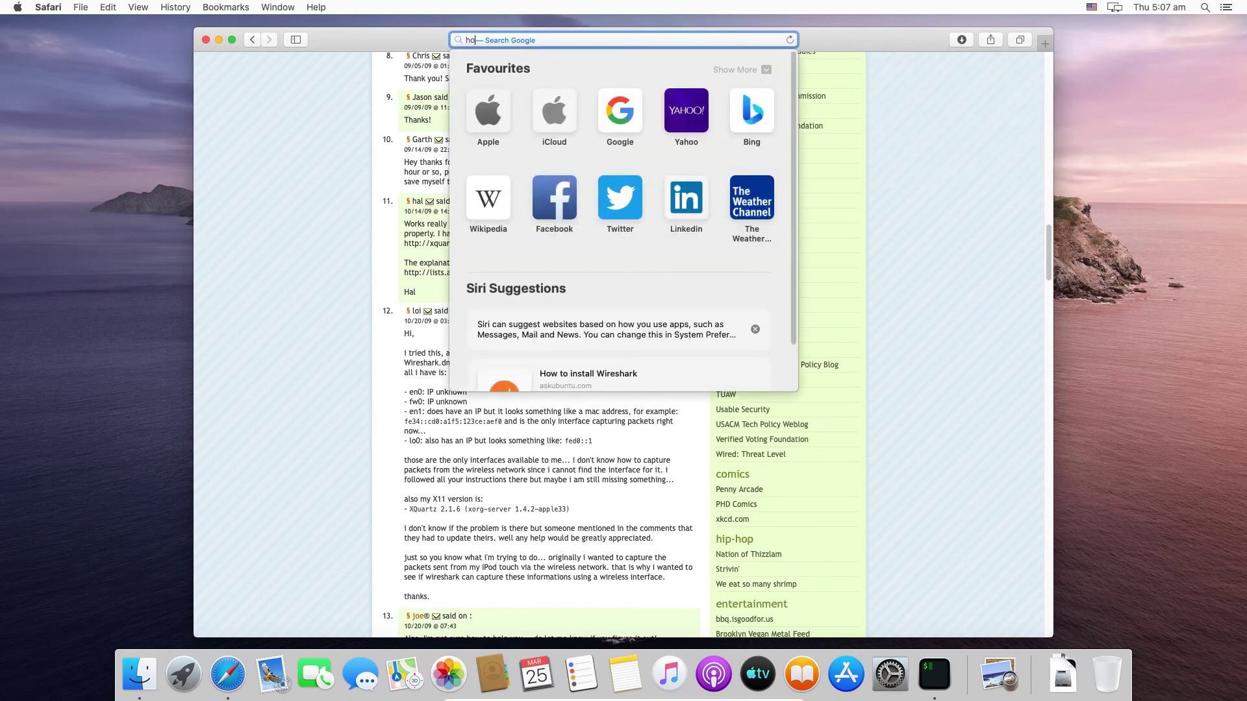
type("w to insta")
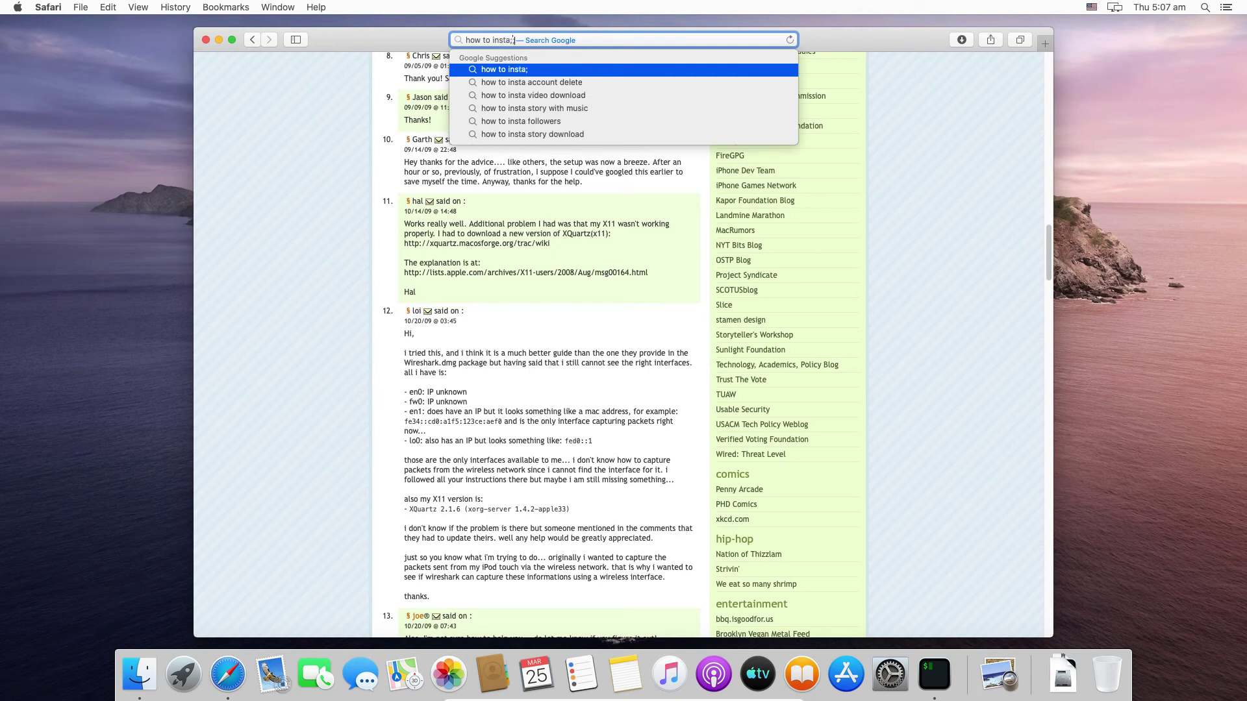
type("ll")
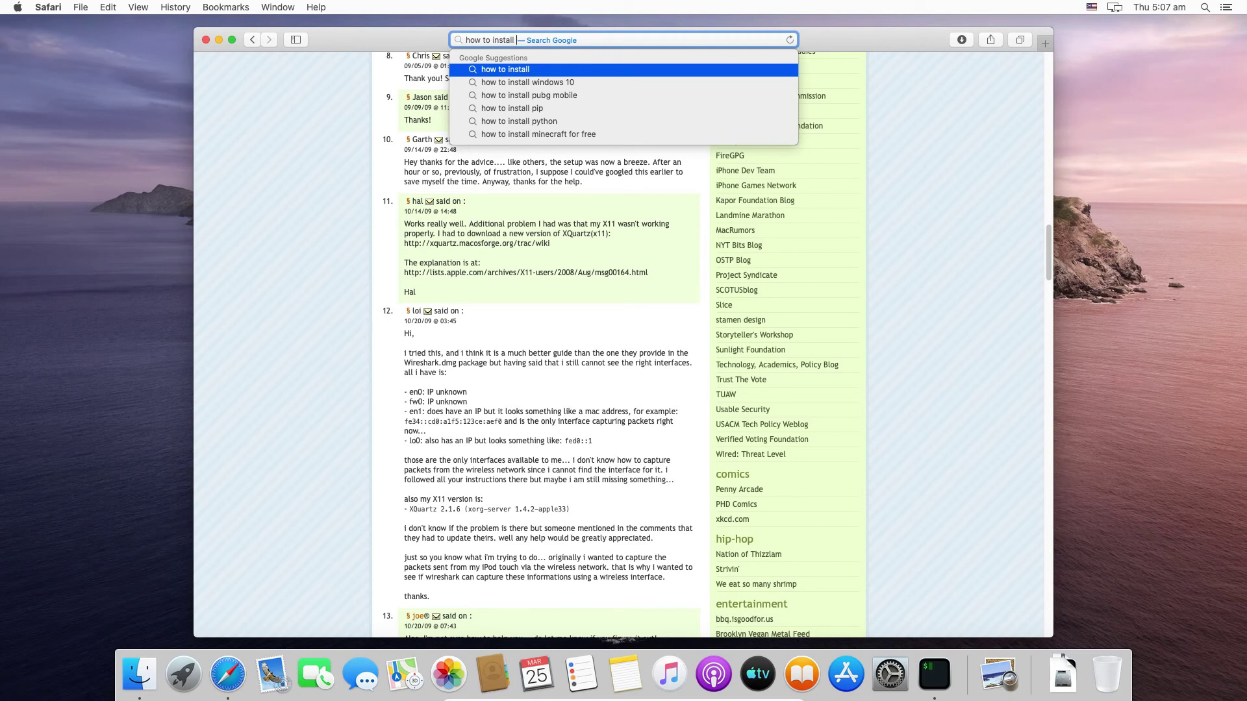
type("dmg")
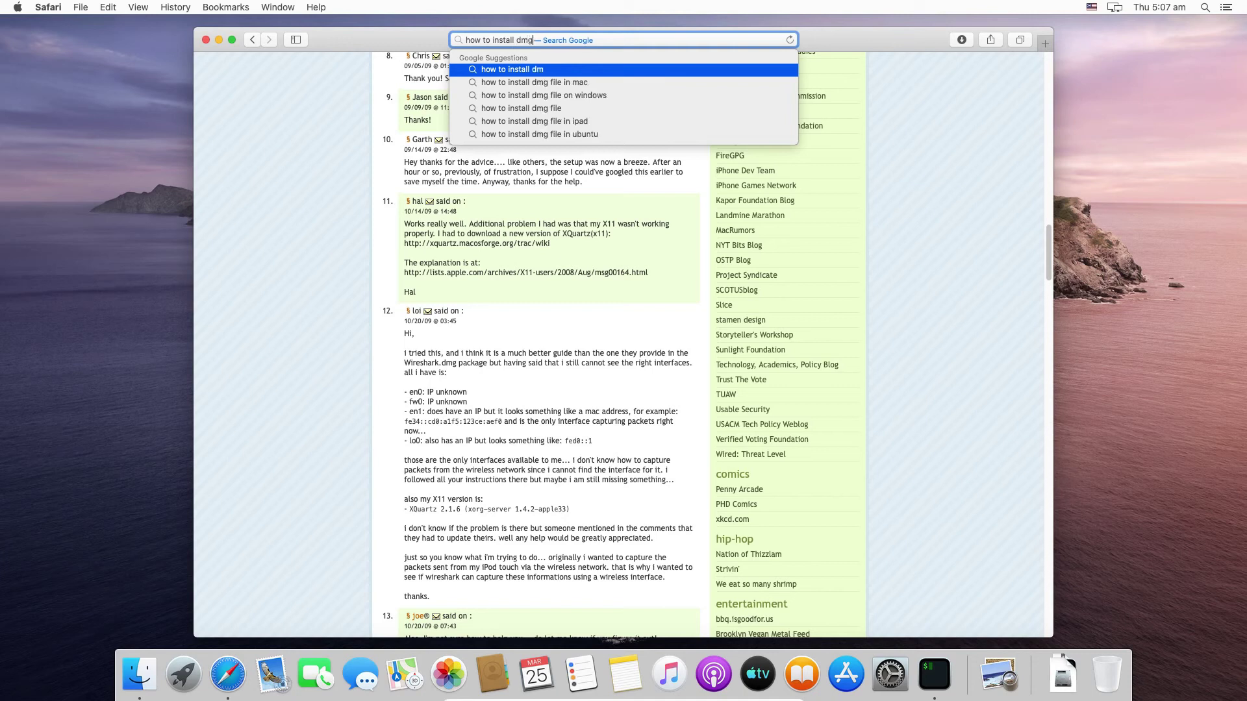
key("Down")
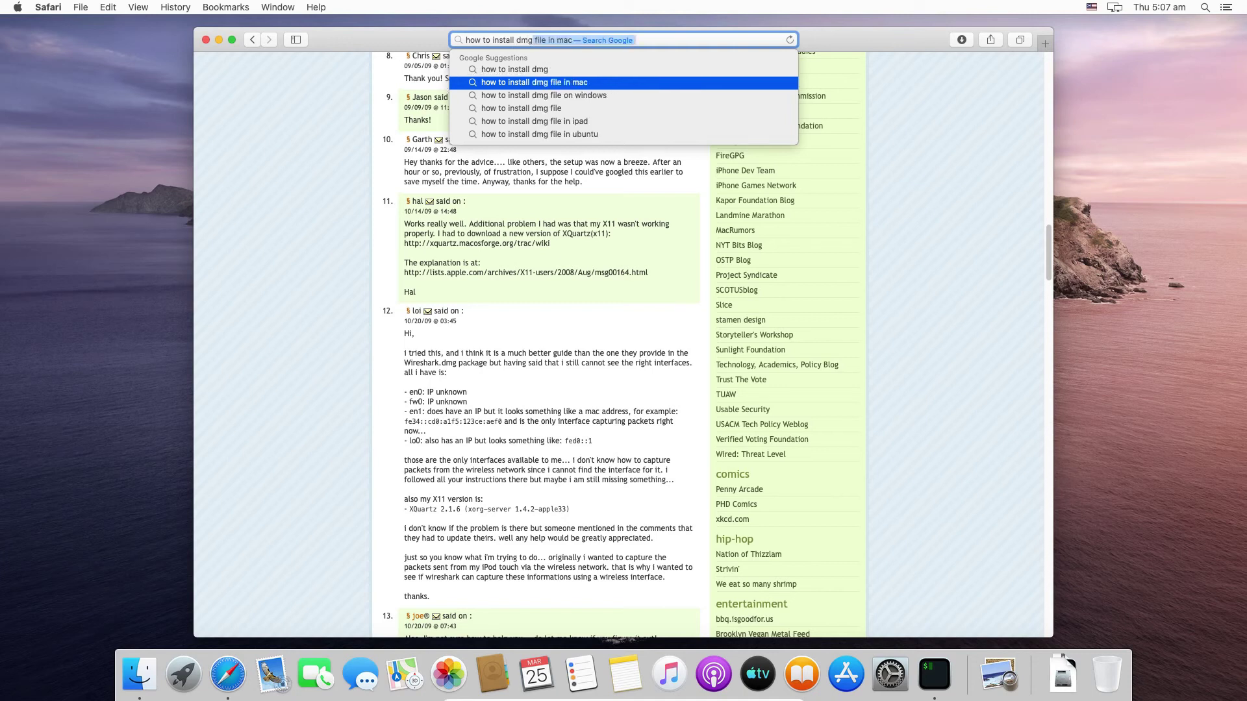
key("Return")
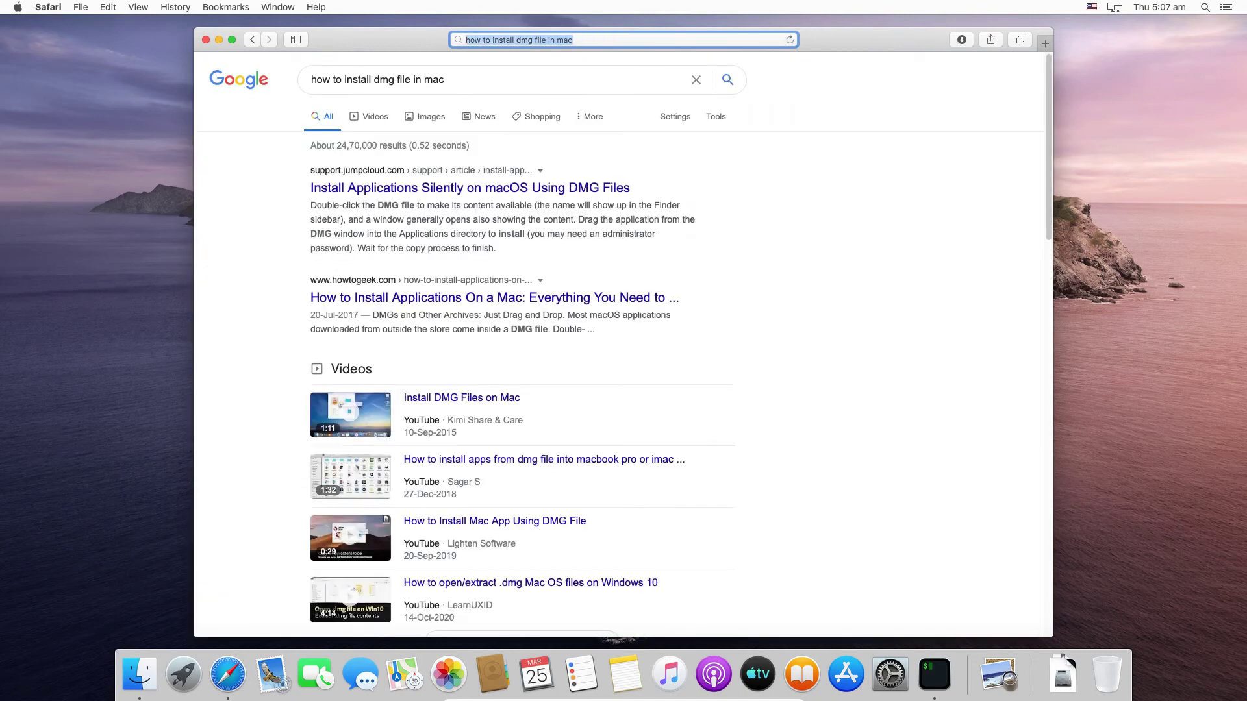
Read the JumpCloud article "Install Applications Silently on macOS Using DMG Files", and put the browser and terminal windows away
left_click(539, 194)
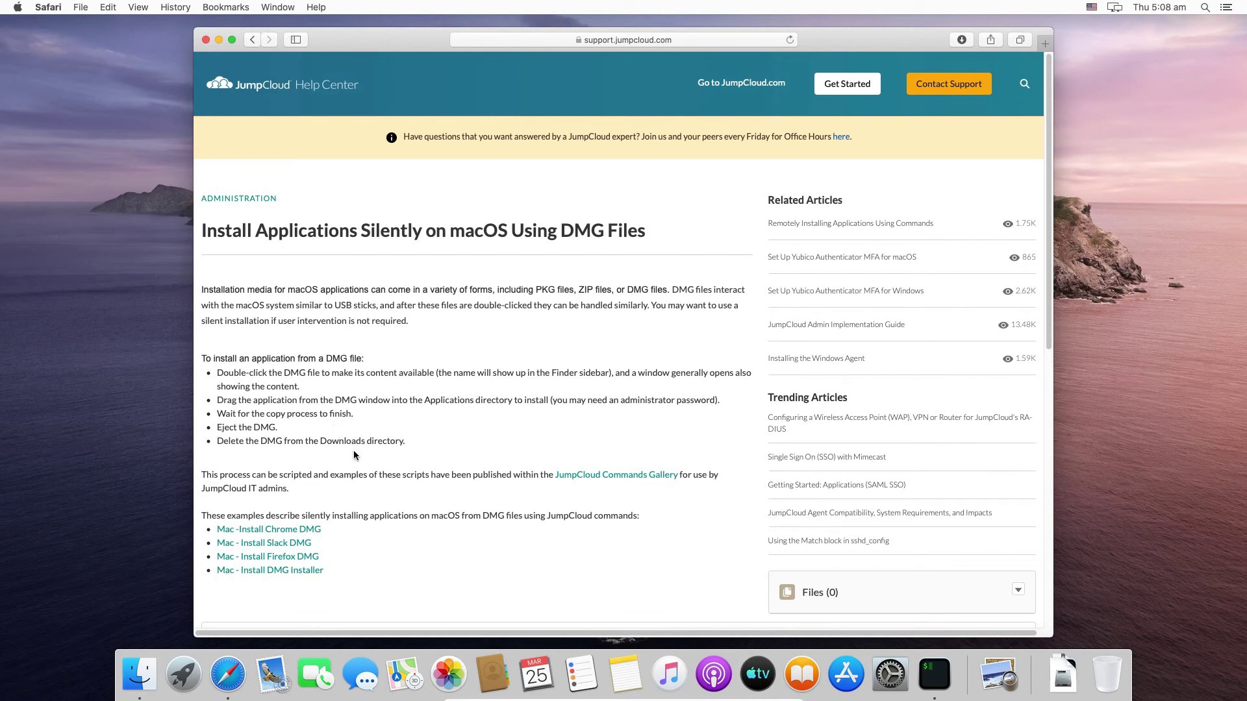
left_click(218, 39)
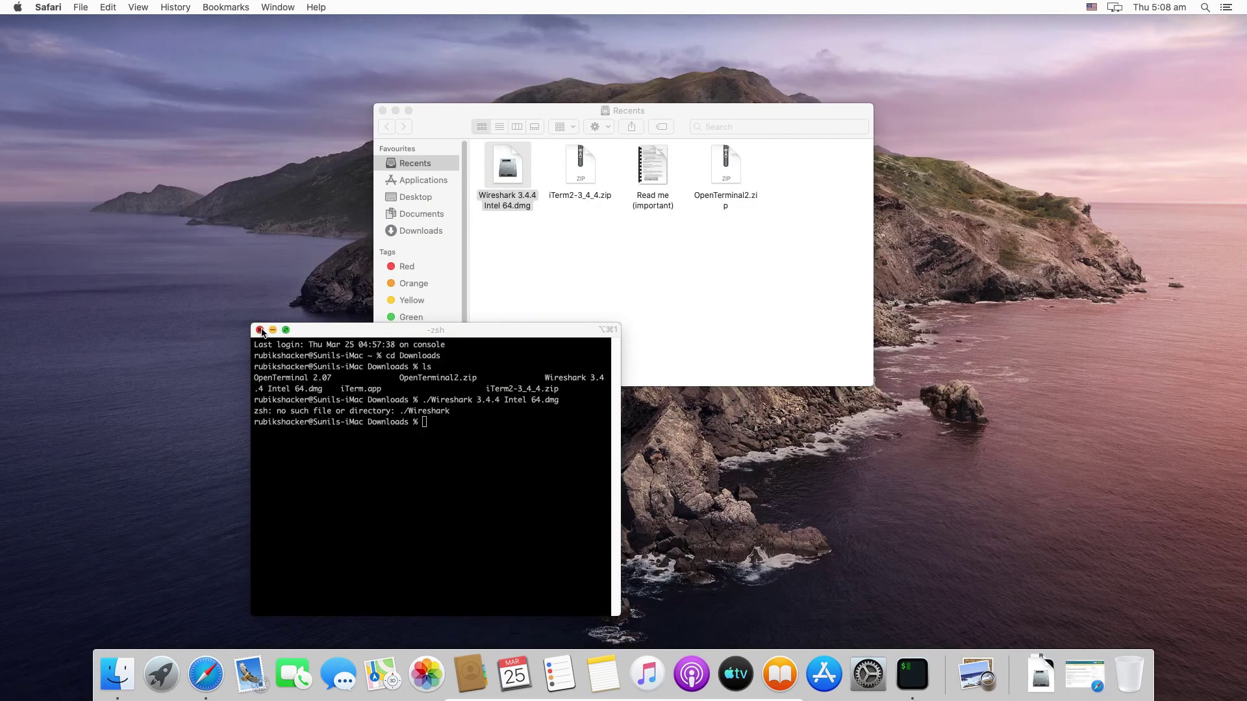
left_click(260, 330)
Try twice to open Wireshark 3.4.4 Intel 64.dmg from the Recents folder and dismiss the security dialog each time
left_click(513, 157)
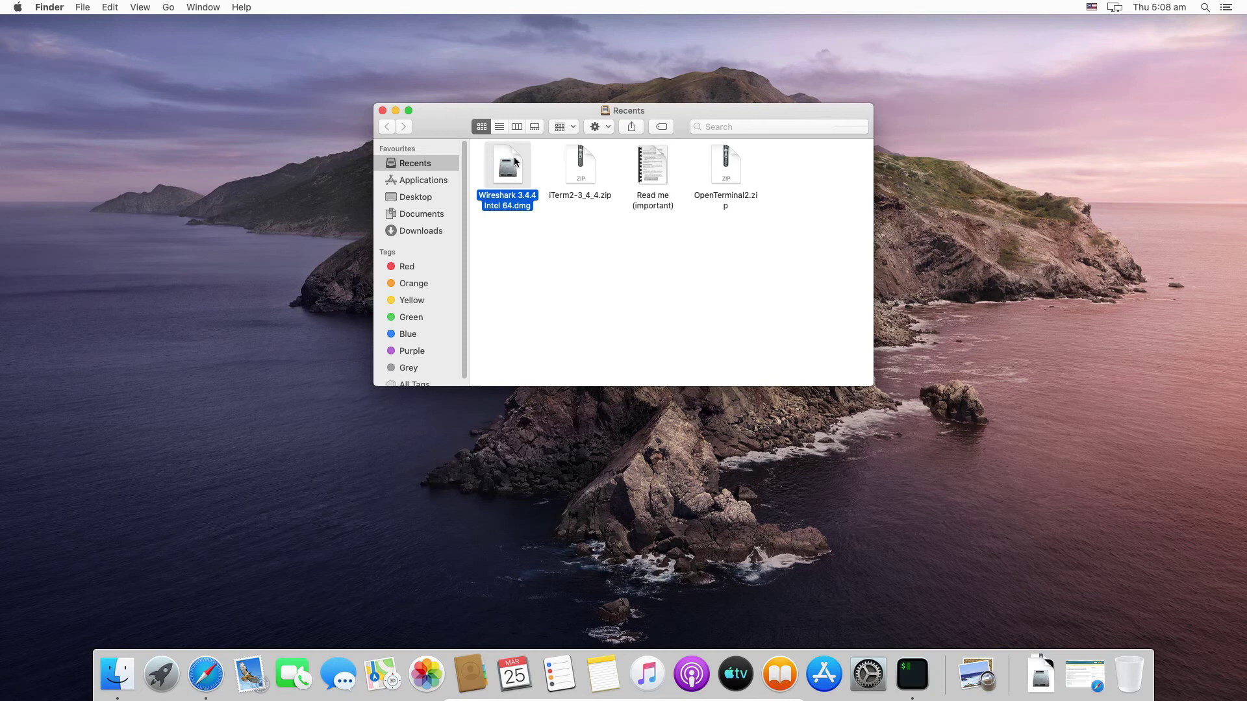
left_click(512, 243)
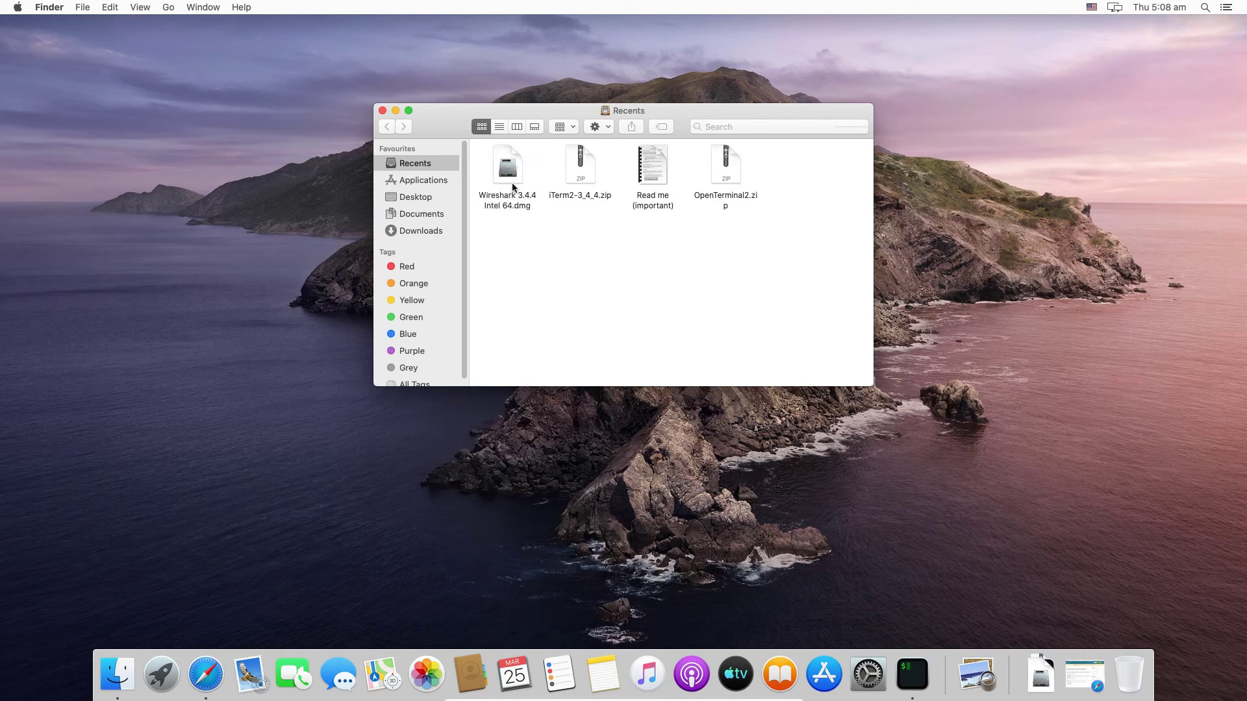
left_click(511, 155)
right_click(511, 154)
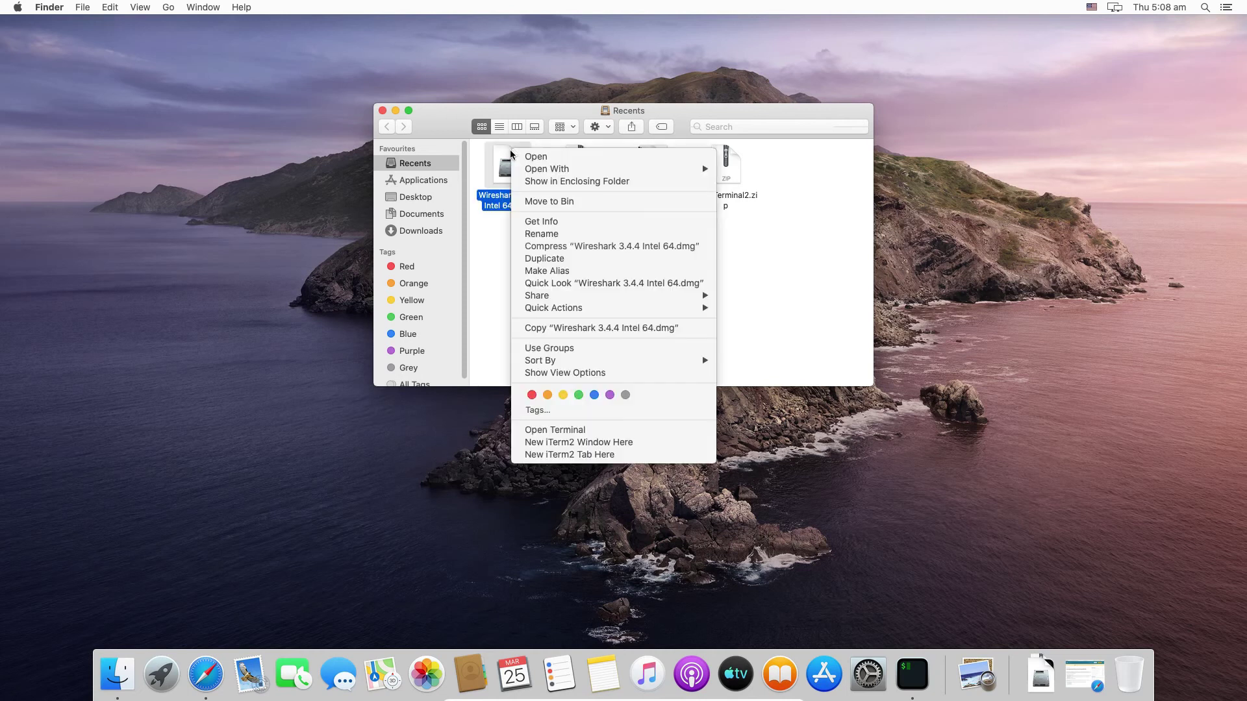
left_click(541, 157)
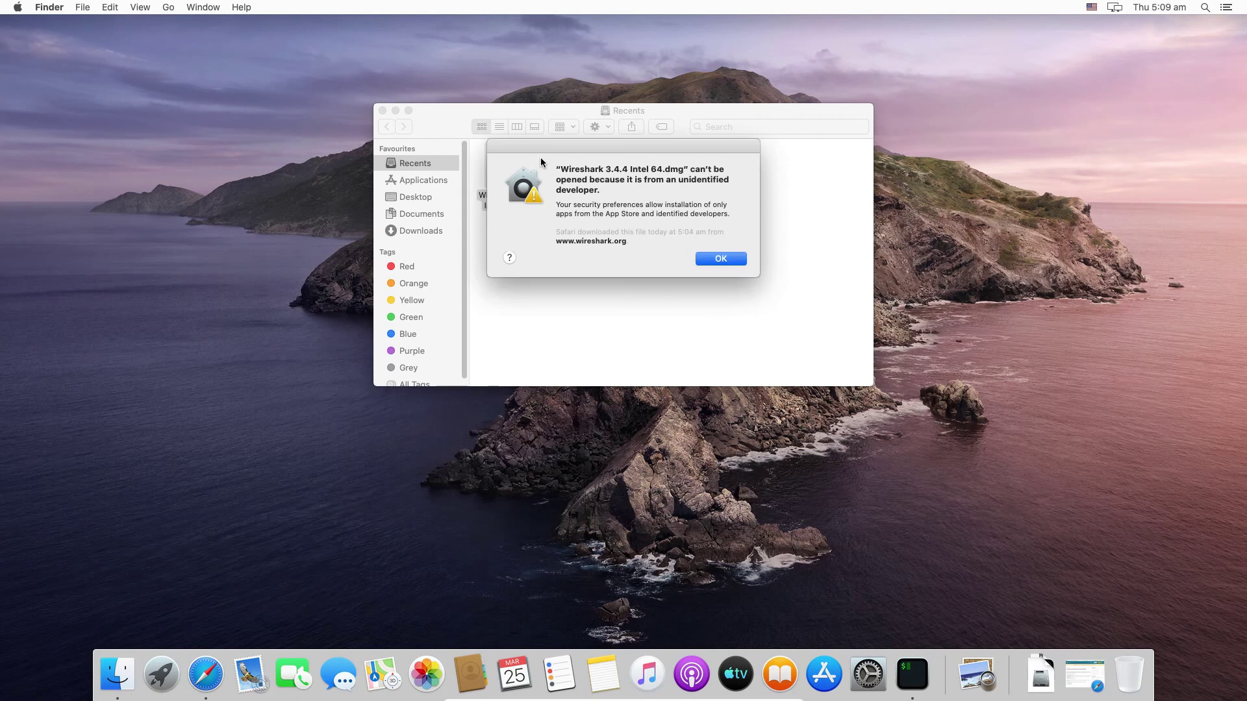
left_click(718, 260)
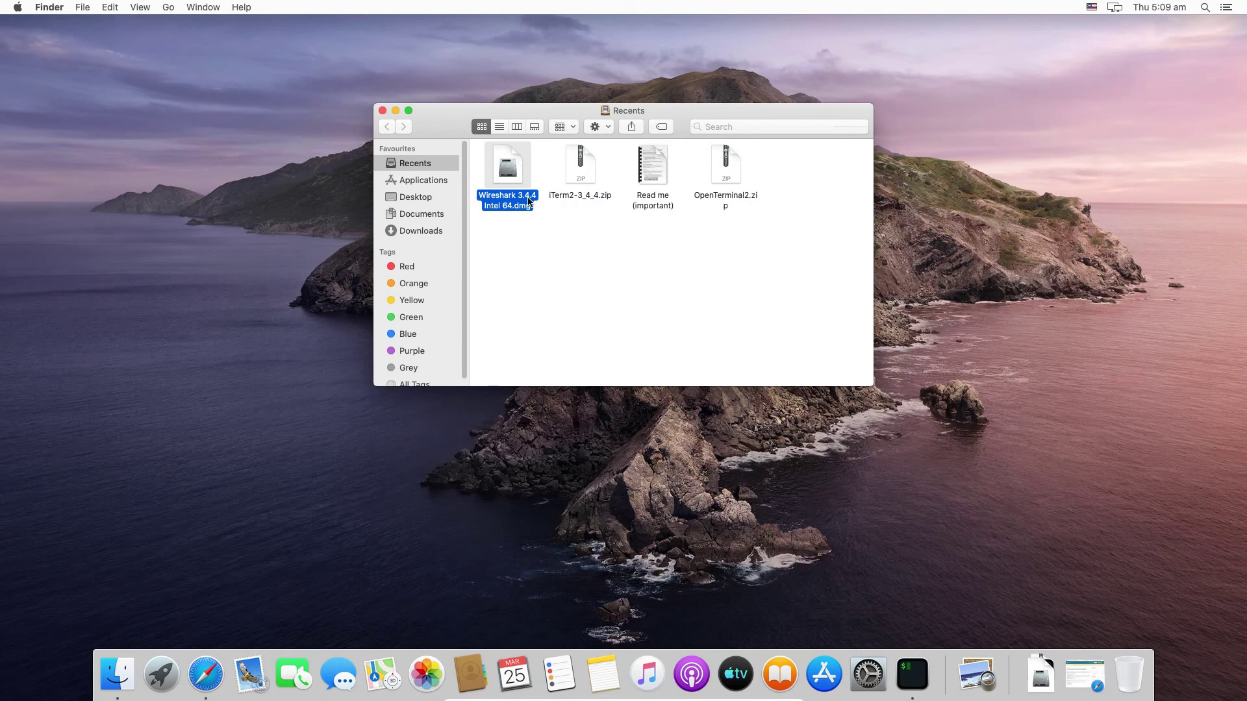
right_click(491, 167)
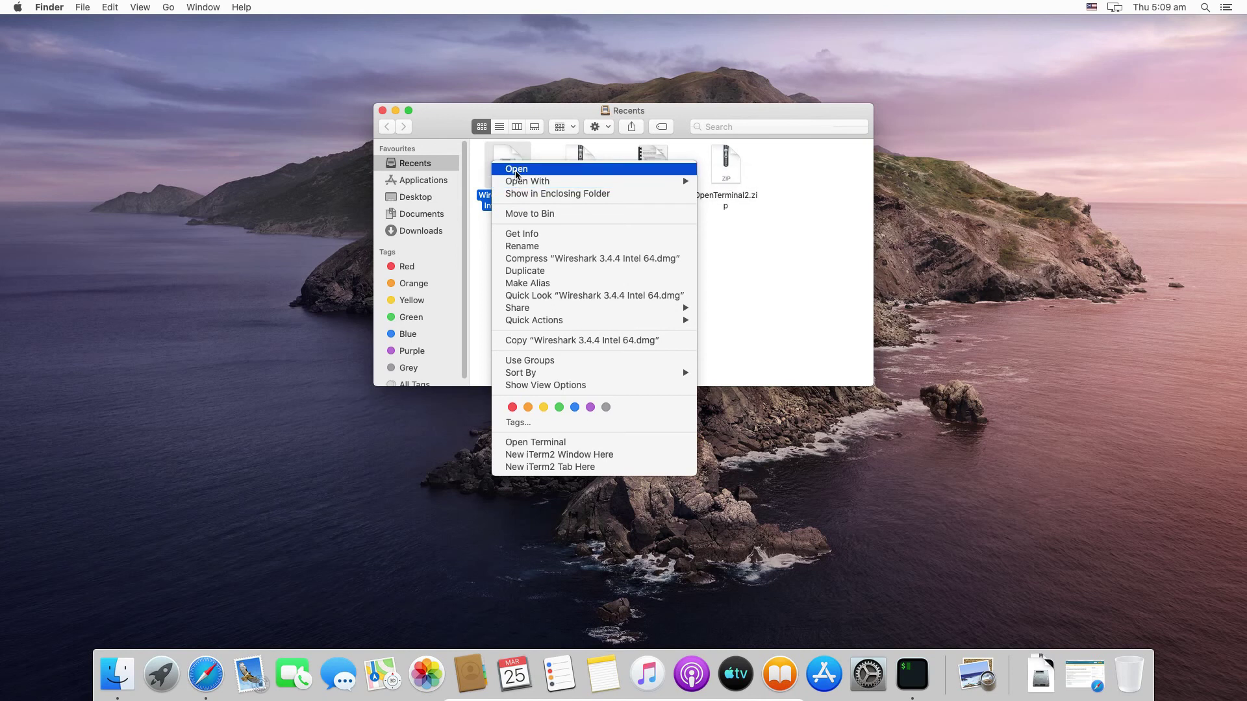
left_click(516, 170)
left_click(719, 259)
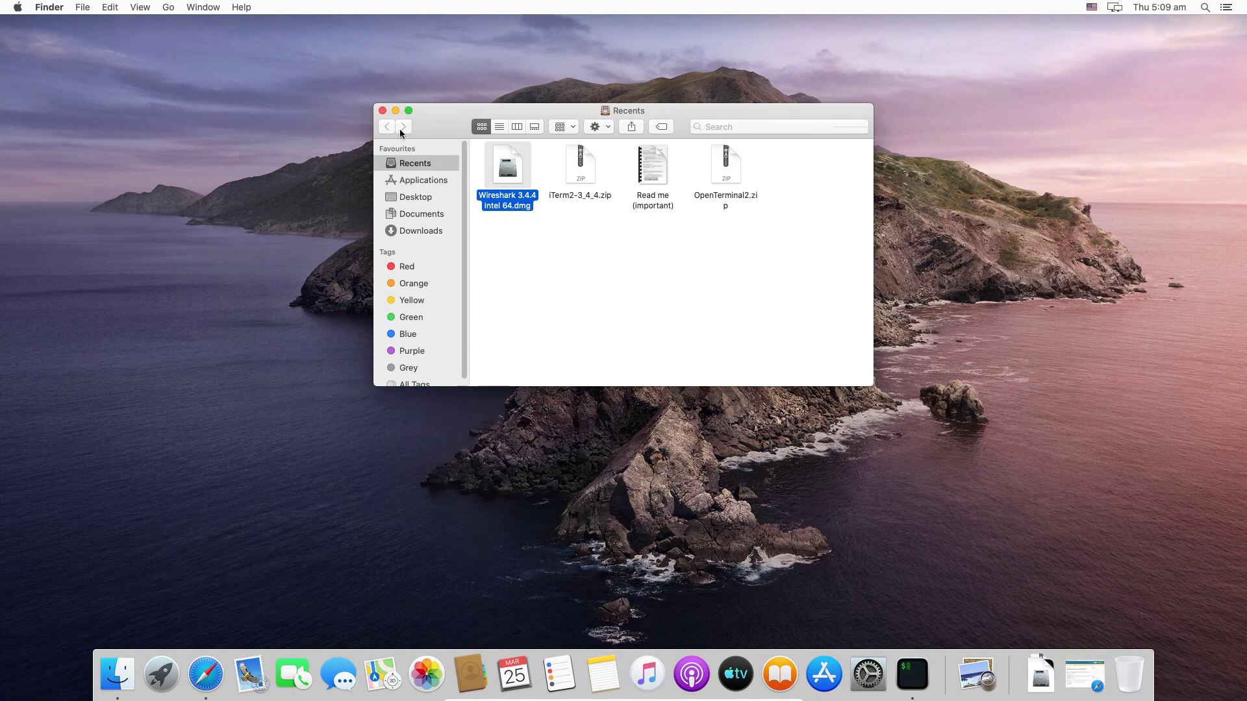
Try the Open Terminal command on the Wireshark disk image and close its dialog
right_click(495, 171)
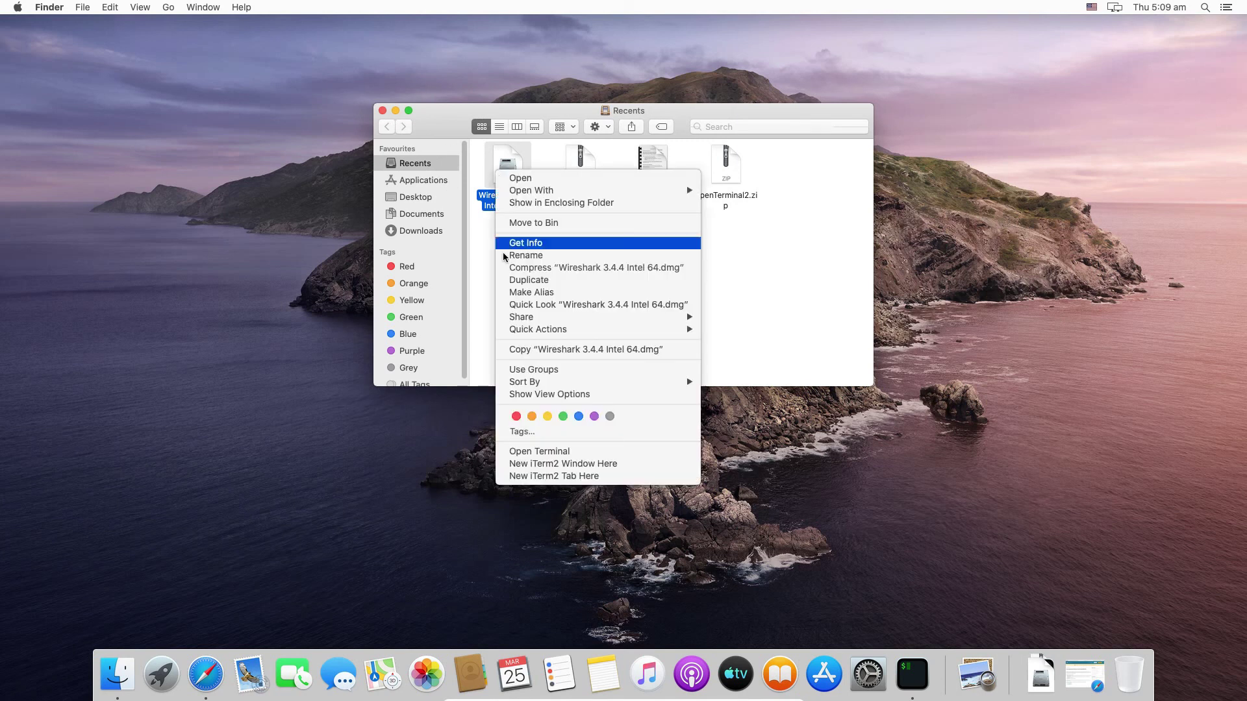
left_click(524, 455)
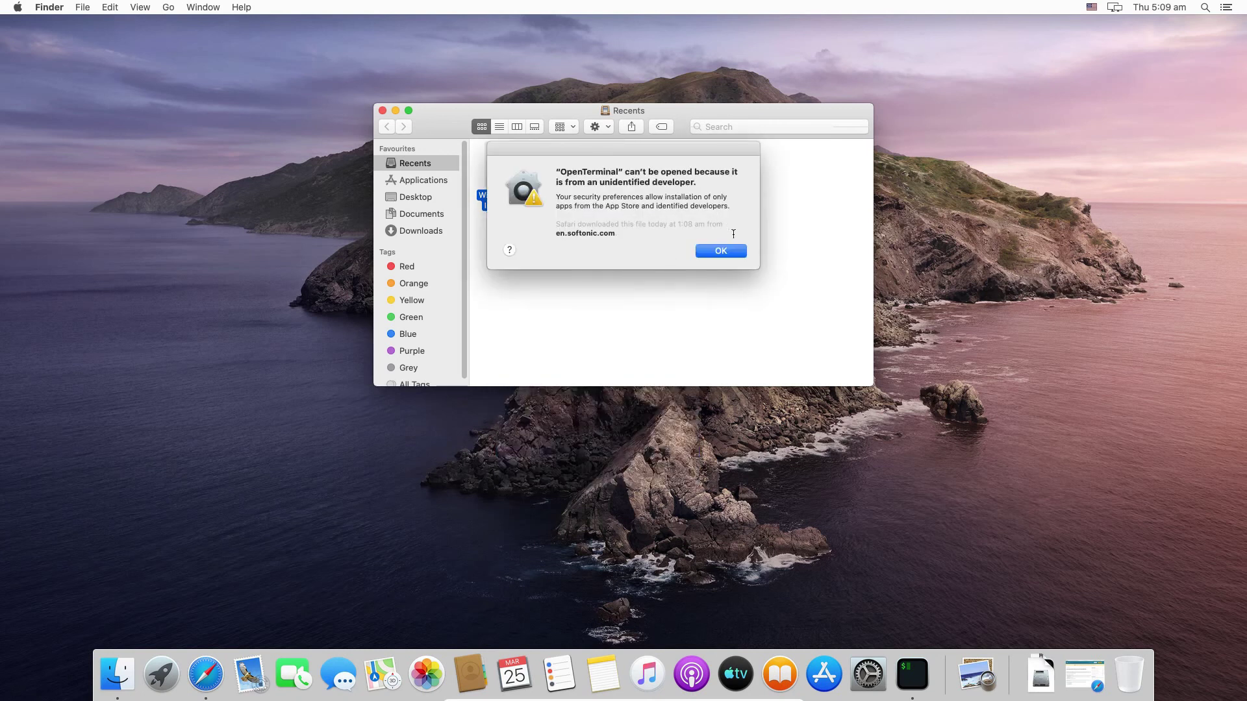
left_click(726, 251)
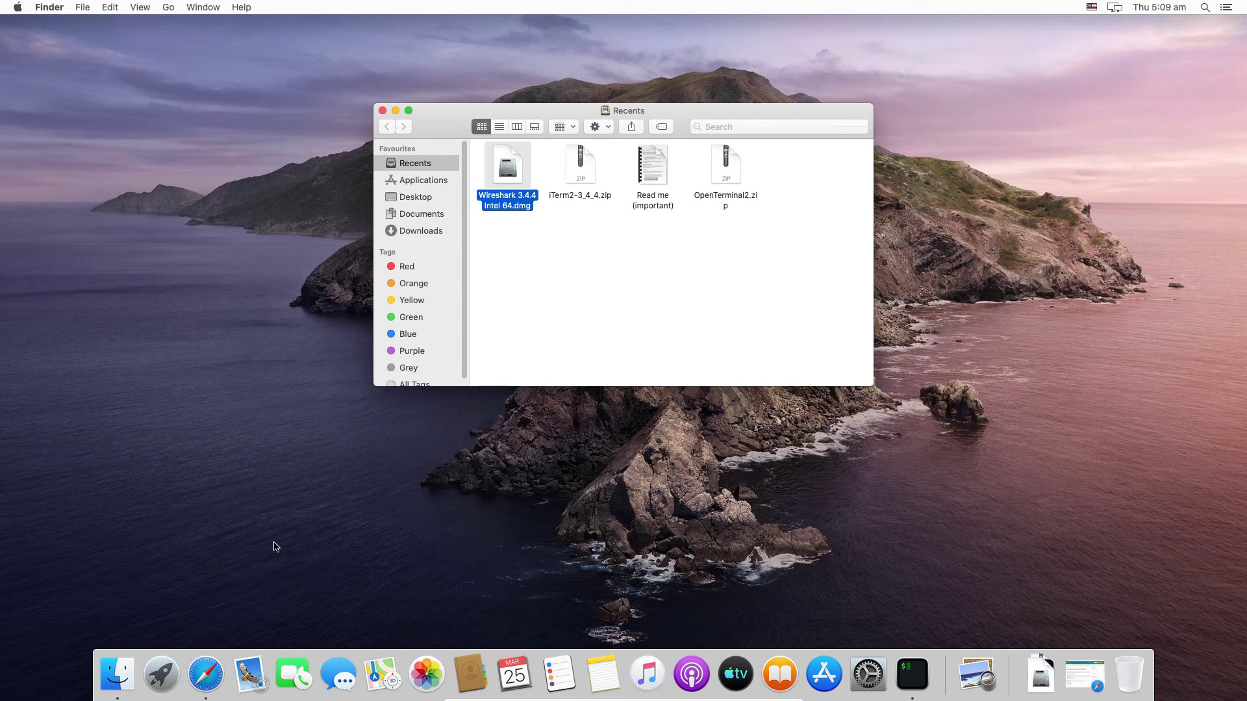
Return to the JumpCloud article in Safari for another look, and minimize the browser and Finder windows
left_click(207, 681)
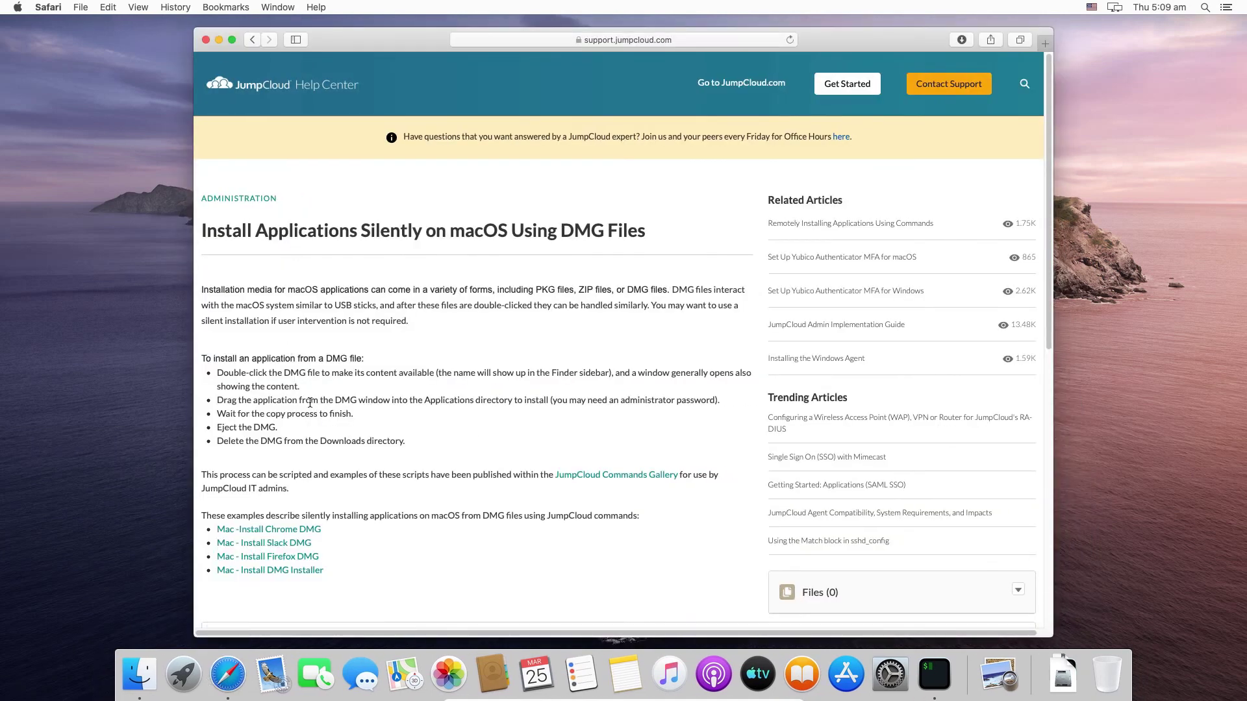
left_click(601, 37)
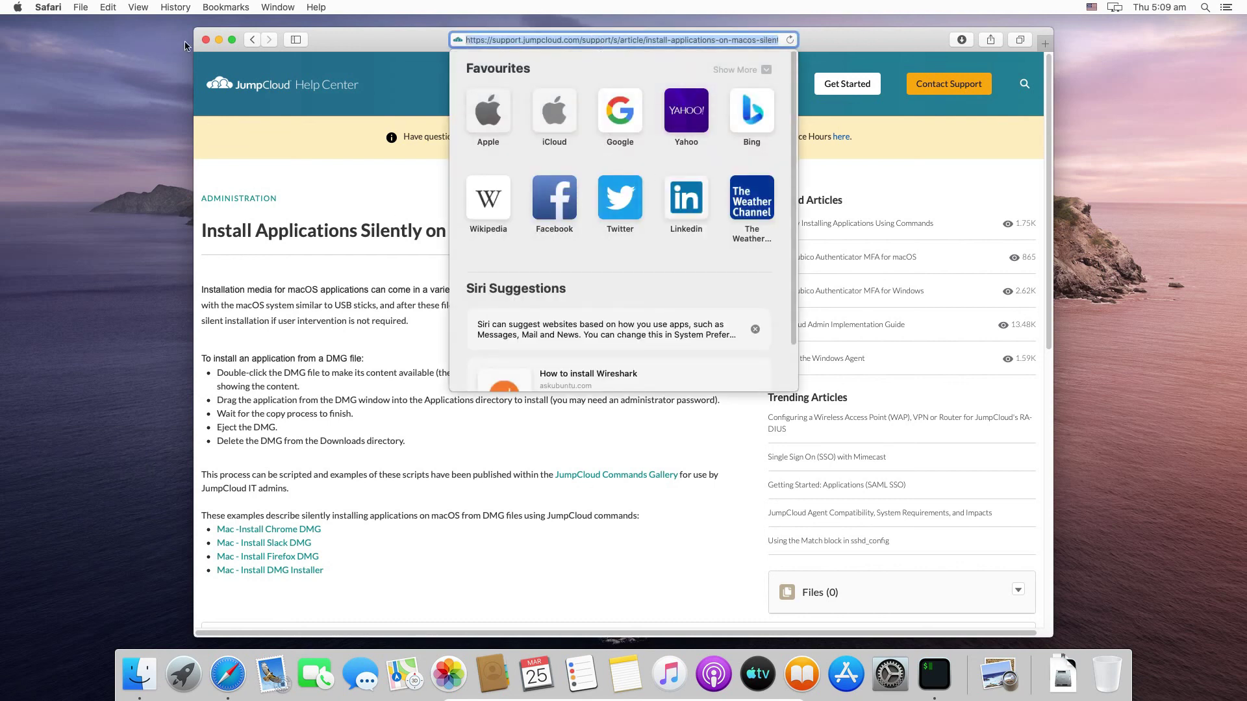
left_click(221, 43)
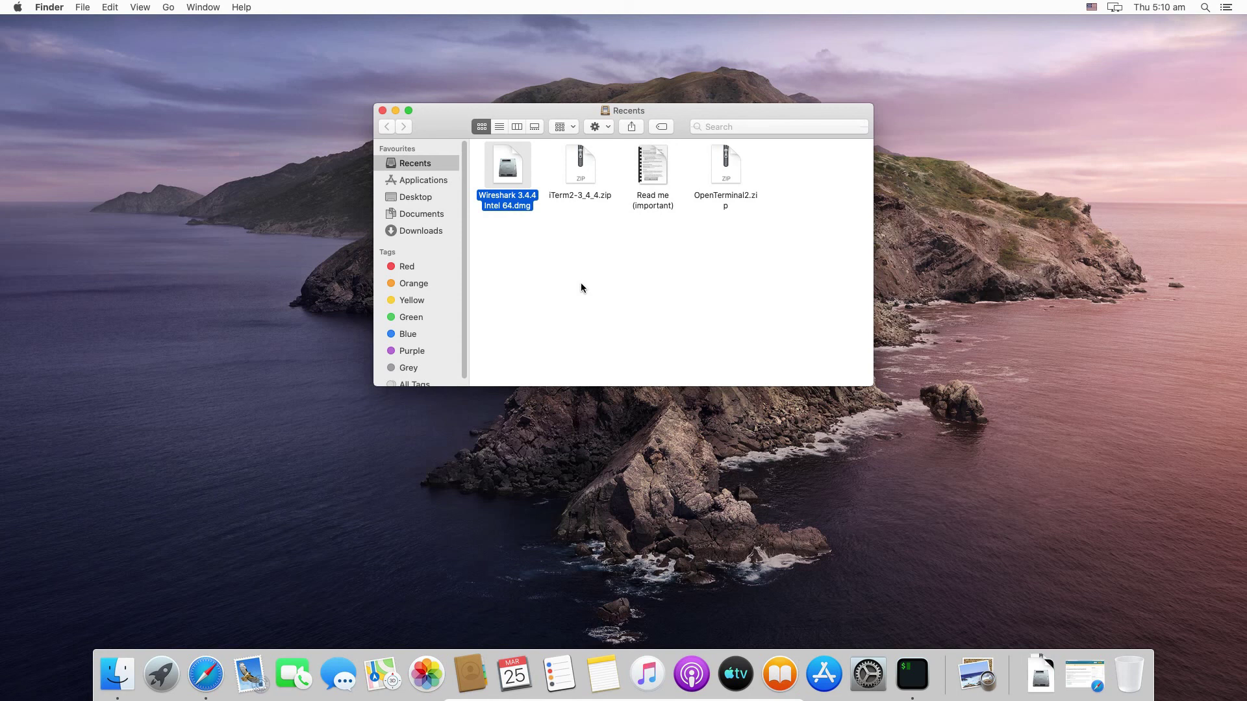
key("super+m")
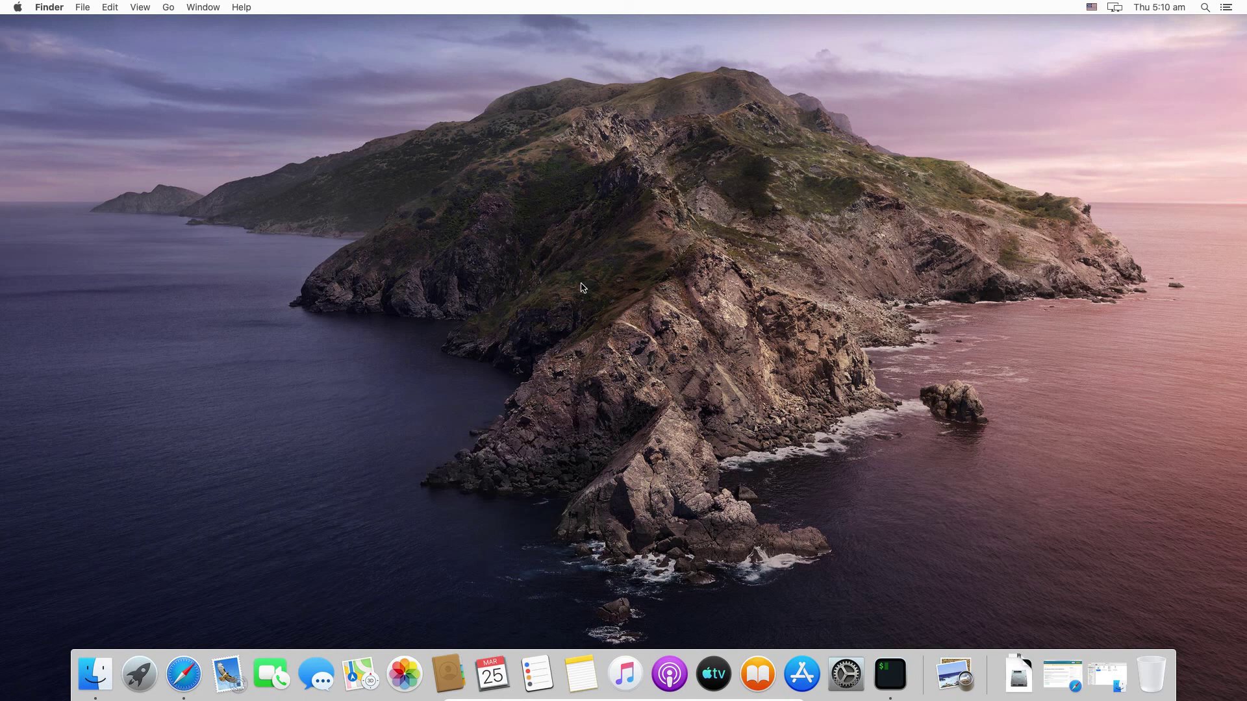
key("alt+shift+Tab")
key("alt+shift+Tab")
key("alt+shift+Tab")
key("alt+shift+Tab")
key("alt+Tab")
left_click(582, 288)
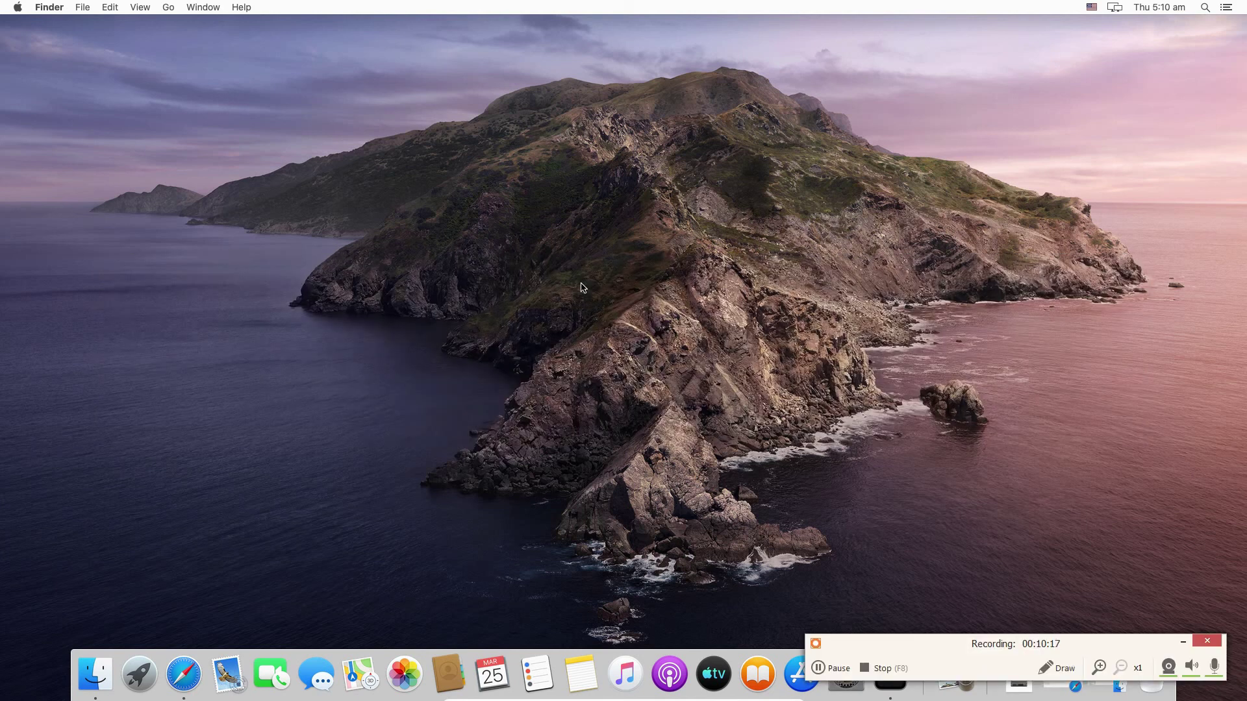
left_click(822, 667)
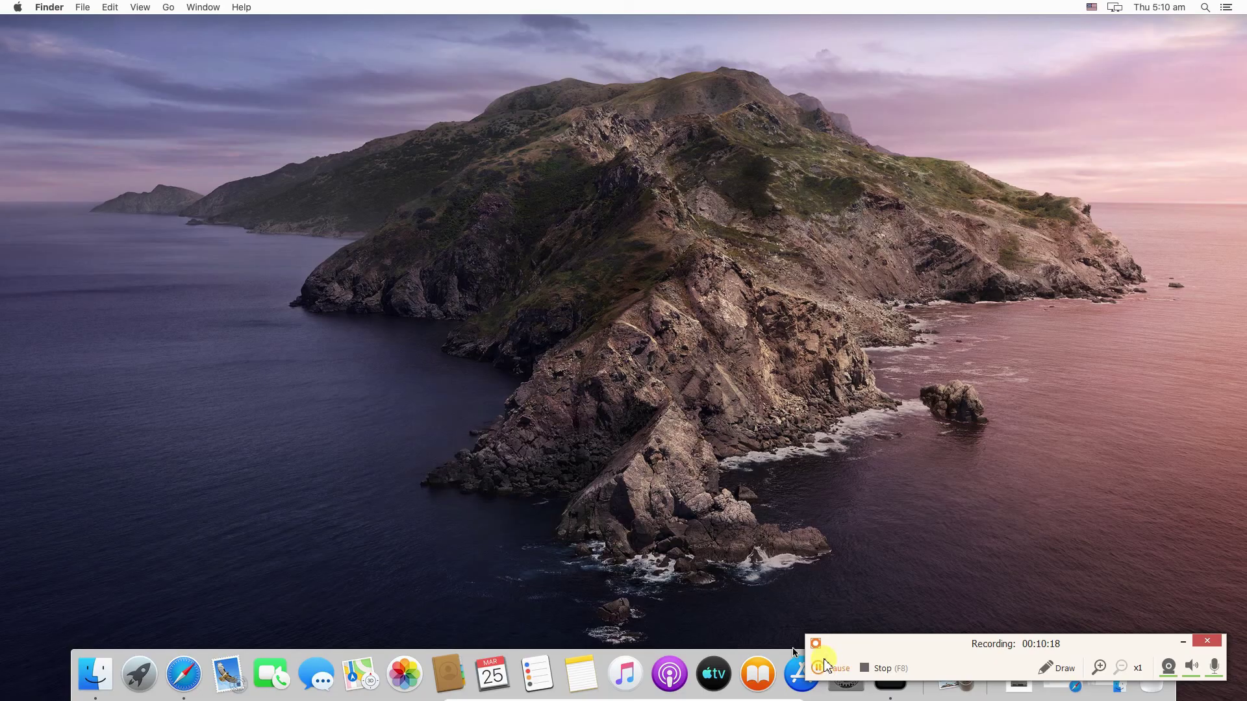